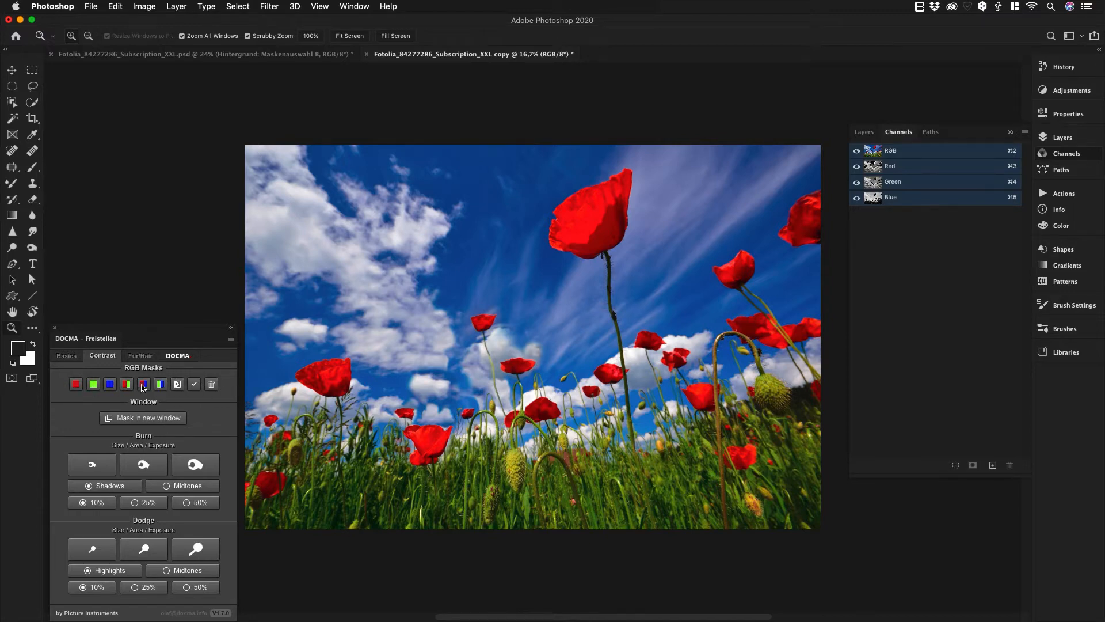
- Examine the red, green and blue channels one by one for contrast between the poppies and the sky, returning to the composite
{"action": "left_click", "coordinate": [903, 170]}
{"action": "left_click", "coordinate": [909, 183]}
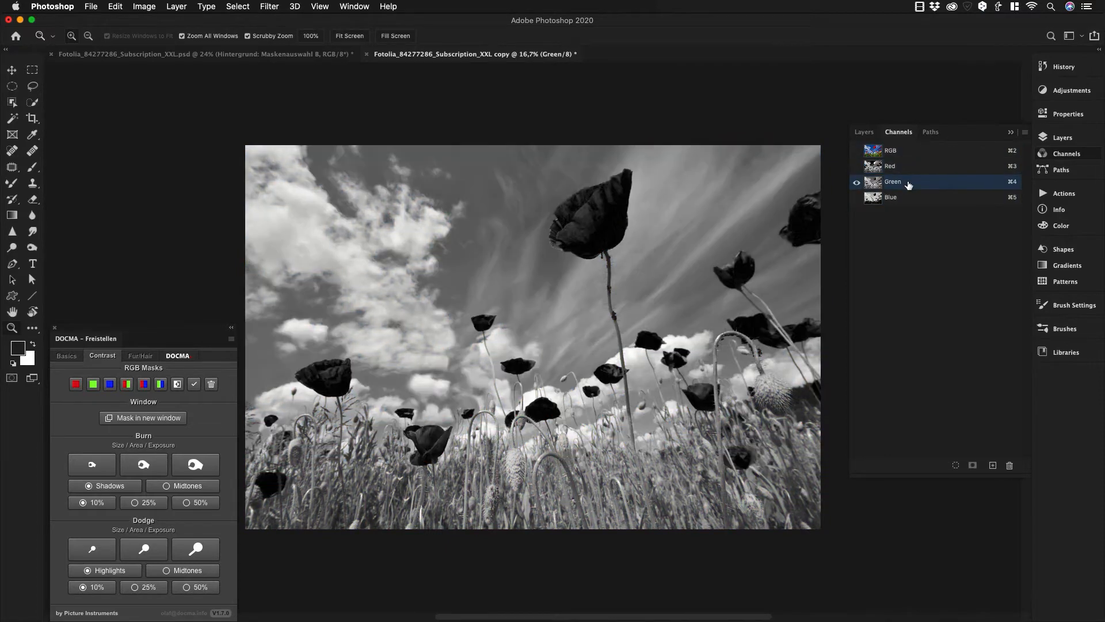
{"action": "left_click", "coordinate": [909, 198]}
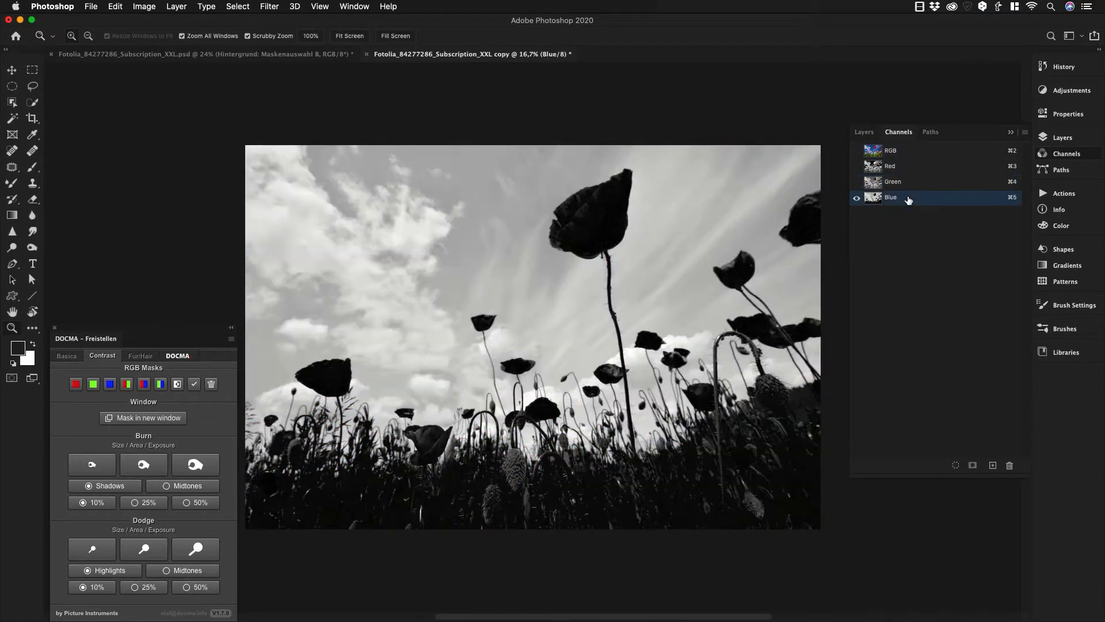
{"action": "left_click", "coordinate": [904, 152]}
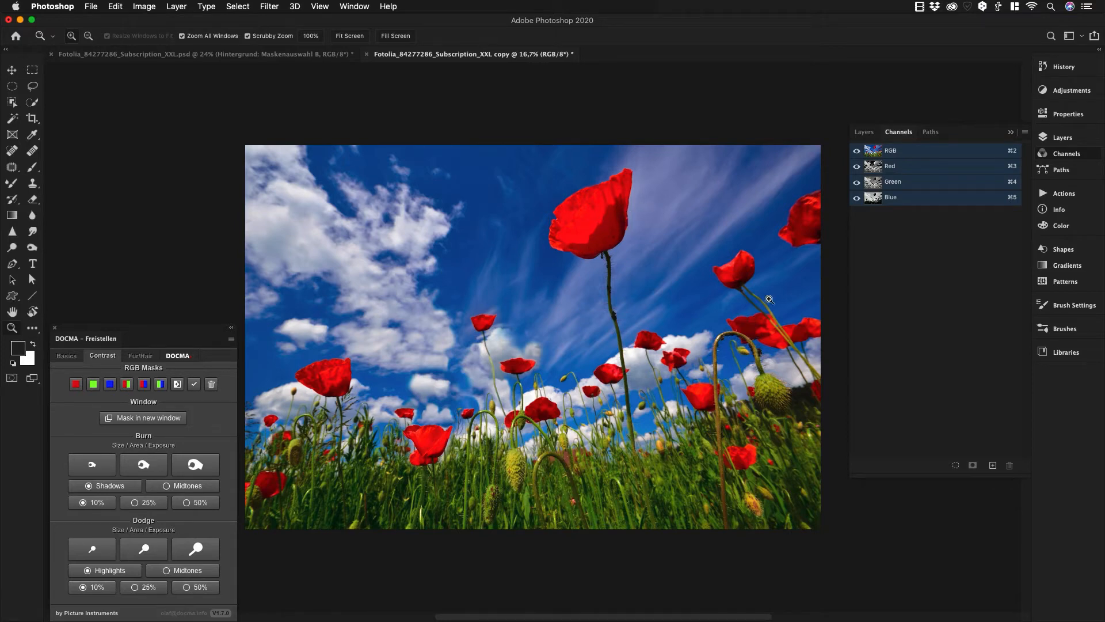
{"action": "left_click", "coordinate": [924, 167]}
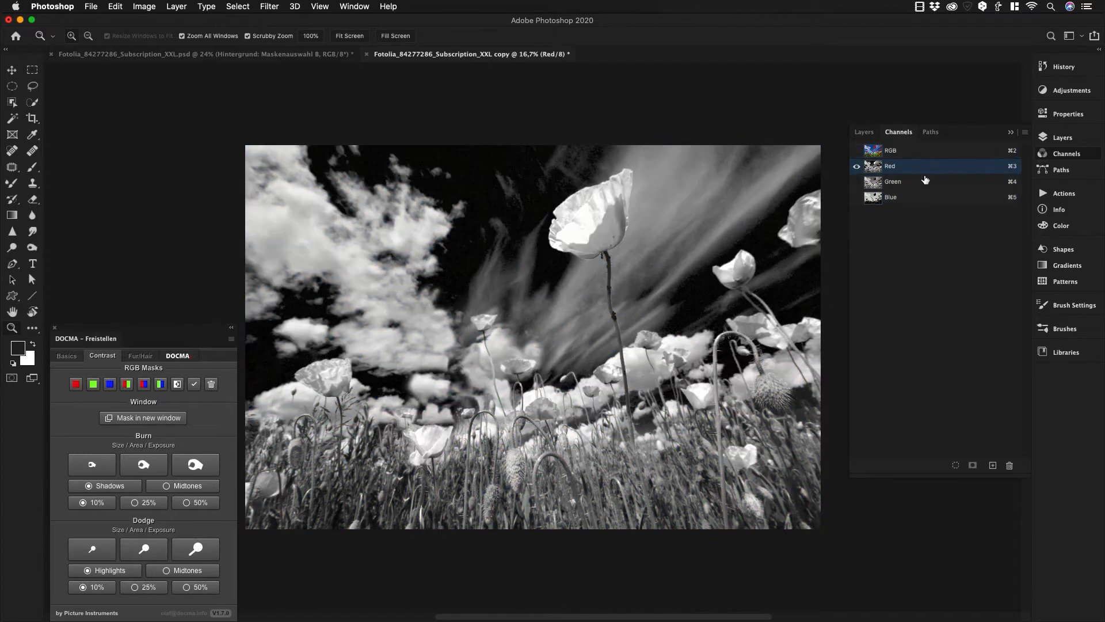
{"action": "left_click", "coordinate": [924, 181]}
{"action": "left_click", "coordinate": [921, 198]}
{"action": "left_click", "coordinate": [917, 155]}
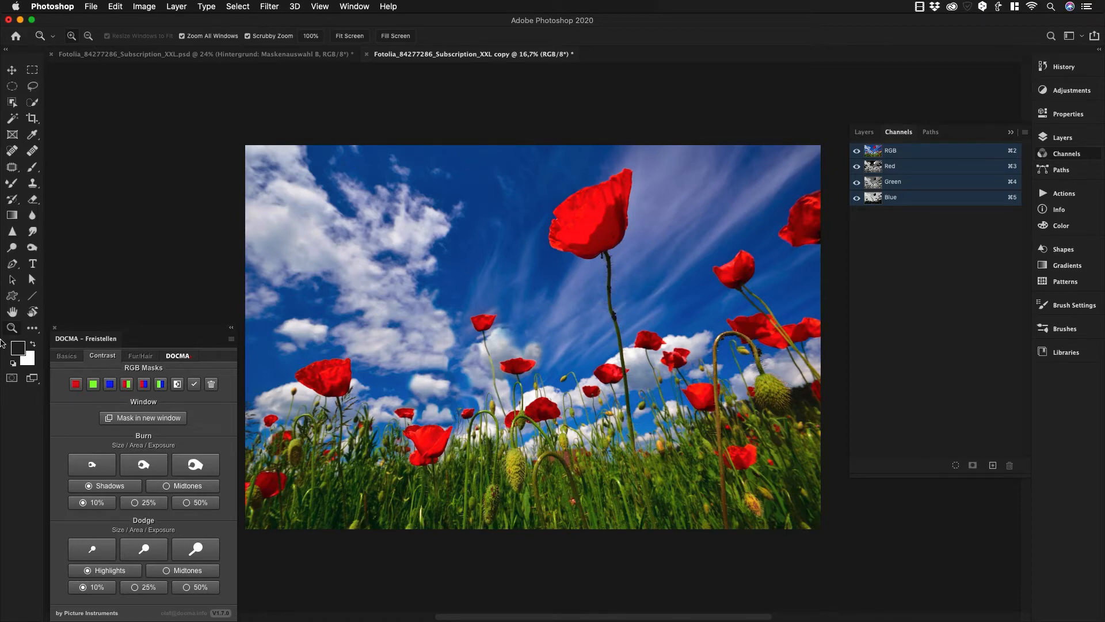
- Preview the red, green and blue channel masks on the photo, also checking the green and blue ones inverted
{"action": "left_click", "coordinate": [76, 385]}
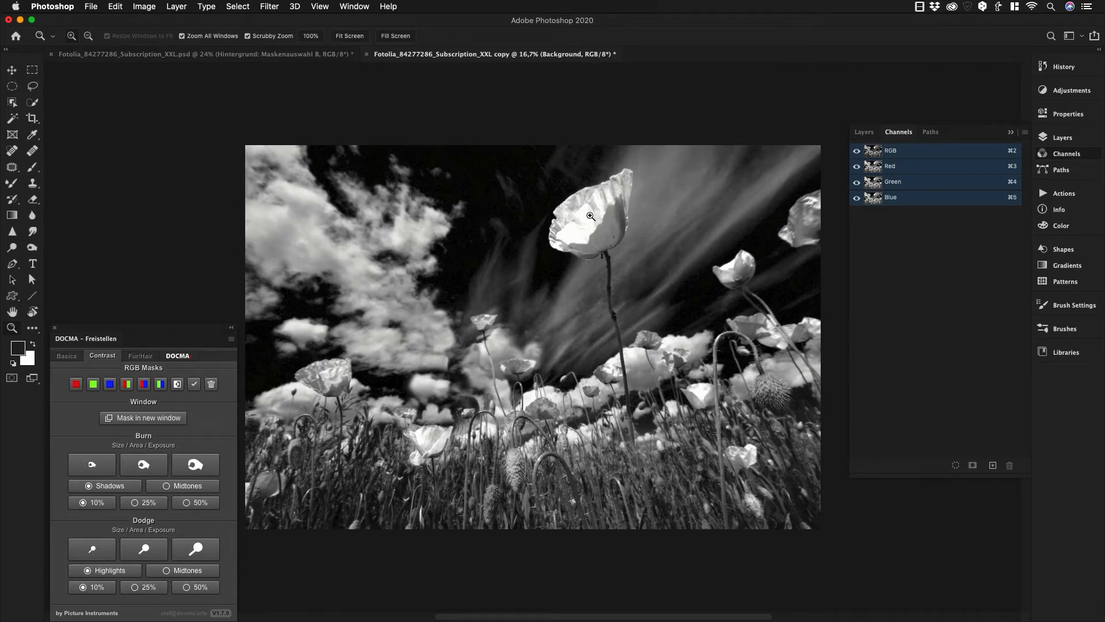
{"action": "left_click", "coordinate": [94, 388]}
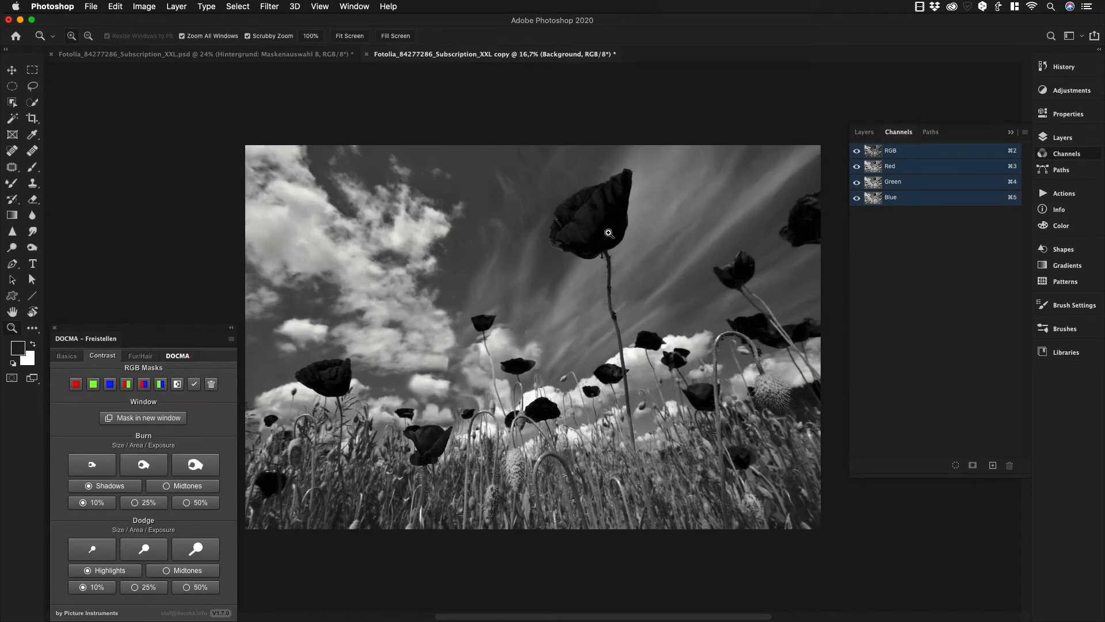
{"action": "left_click", "coordinate": [178, 385]}
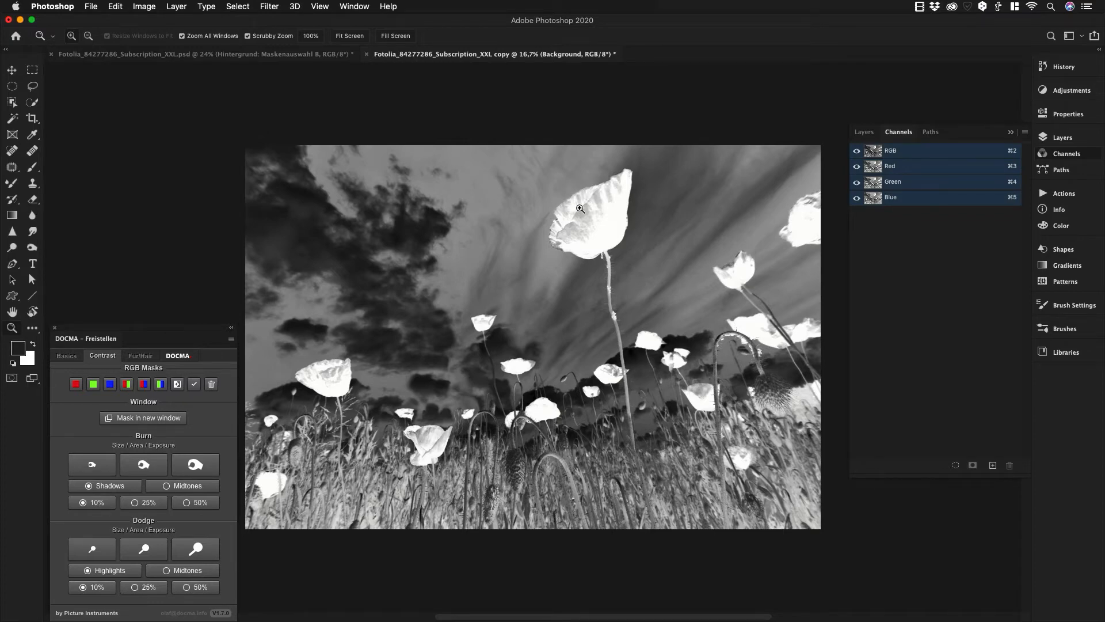
{"action": "left_click", "coordinate": [177, 384]}
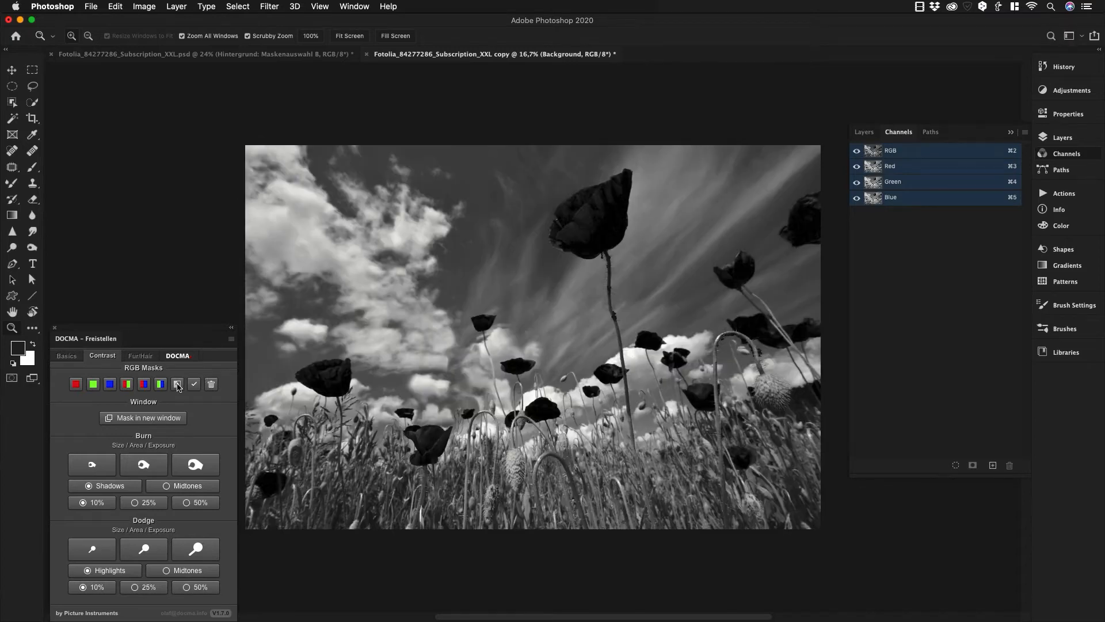
{"action": "left_click", "coordinate": [111, 385]}
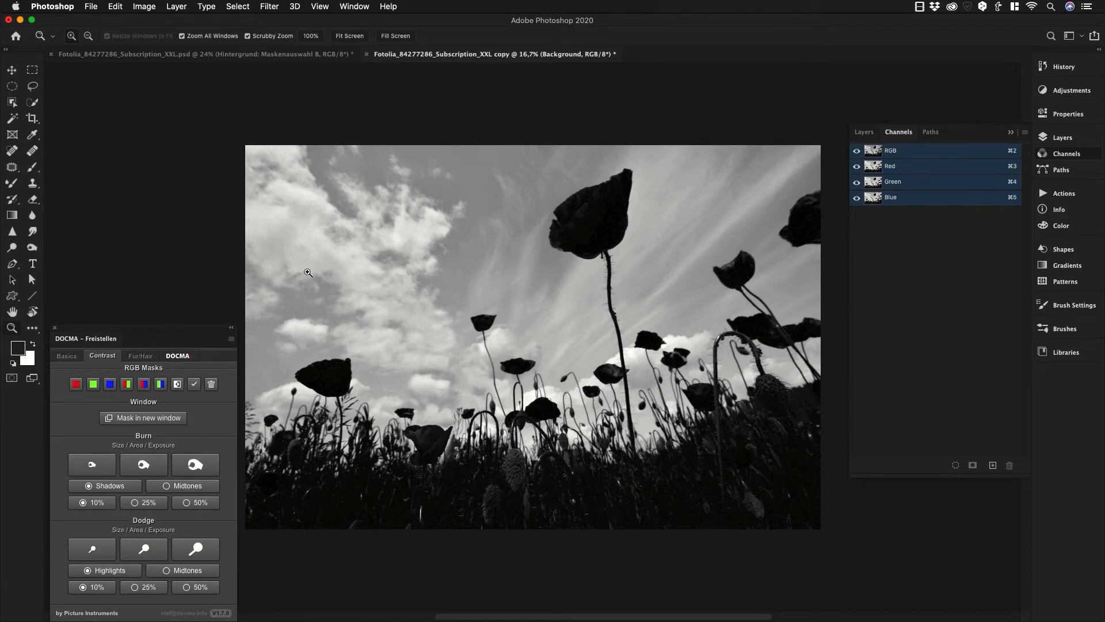
{"action": "left_click", "coordinate": [177, 384]}
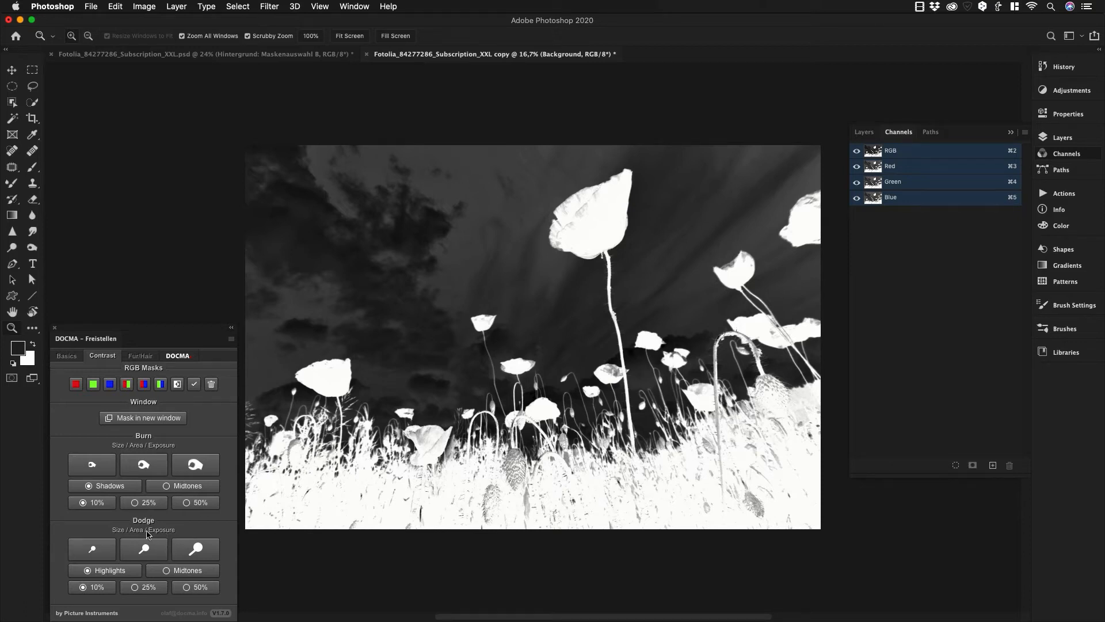
- Compare the combined red/green, red/blue and green/blue masks in their inverted form
{"action": "left_click", "coordinate": [128, 385]}
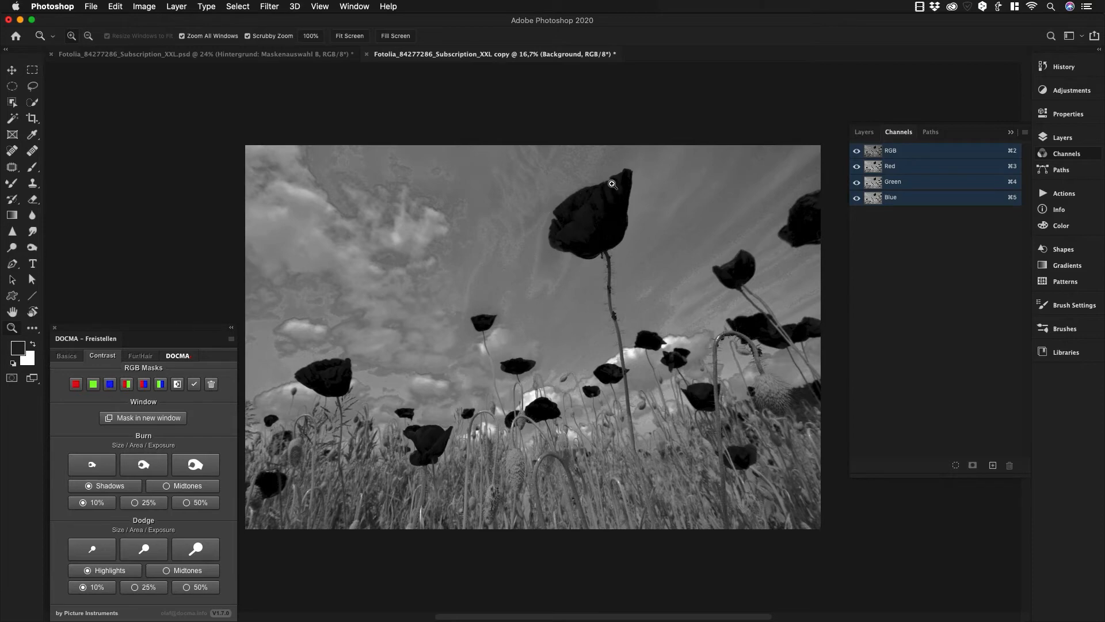
{"action": "left_click", "coordinate": [177, 384]}
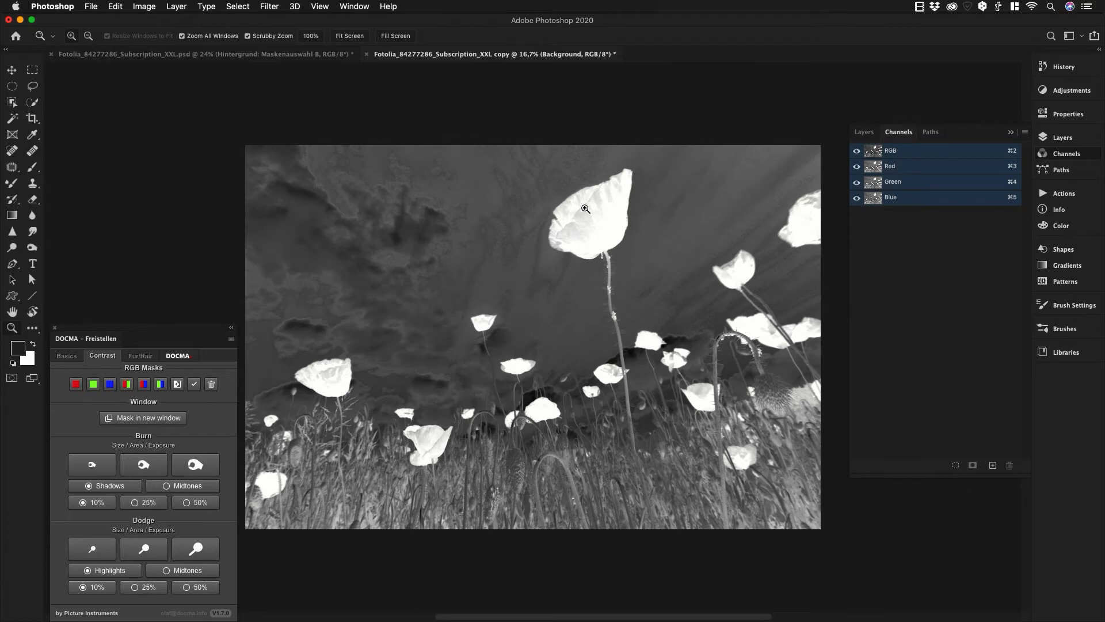
{"action": "left_click", "coordinate": [144, 389]}
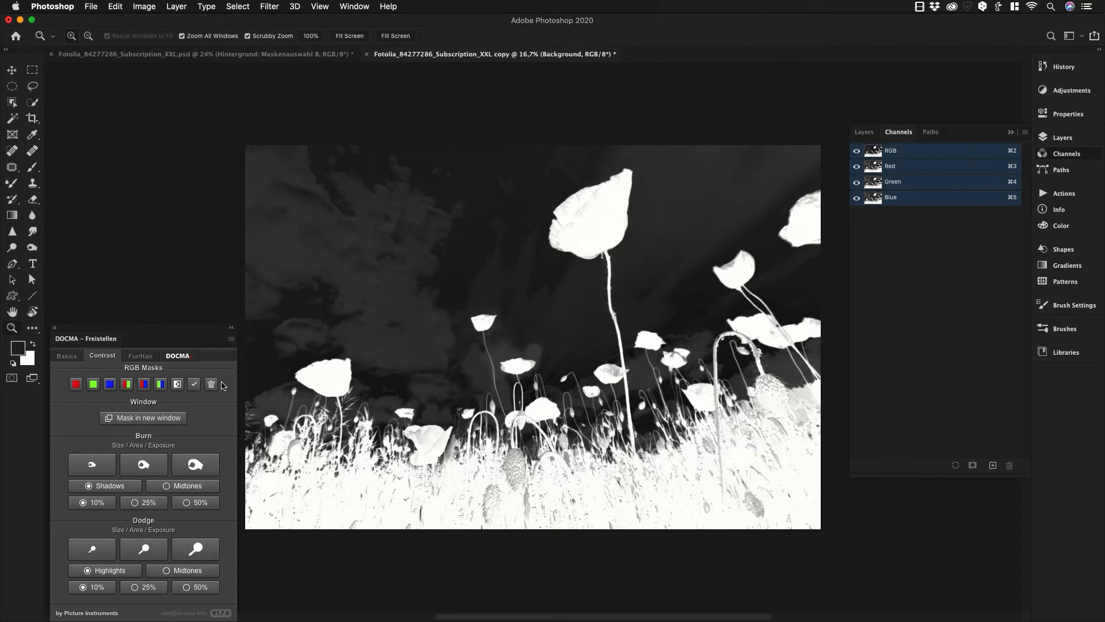
{"action": "left_click", "coordinate": [162, 384]}
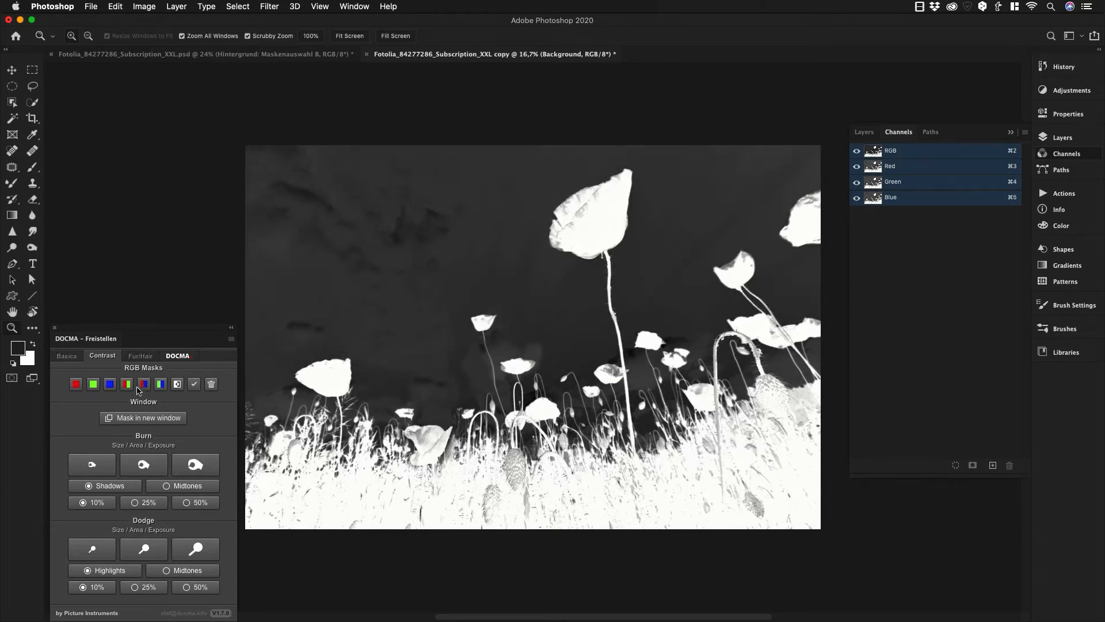
- Apply the inverted red/blue mask to the photo and place a golden yellow solid color layer behind the cutout
{"action": "left_click", "coordinate": [144, 384]}
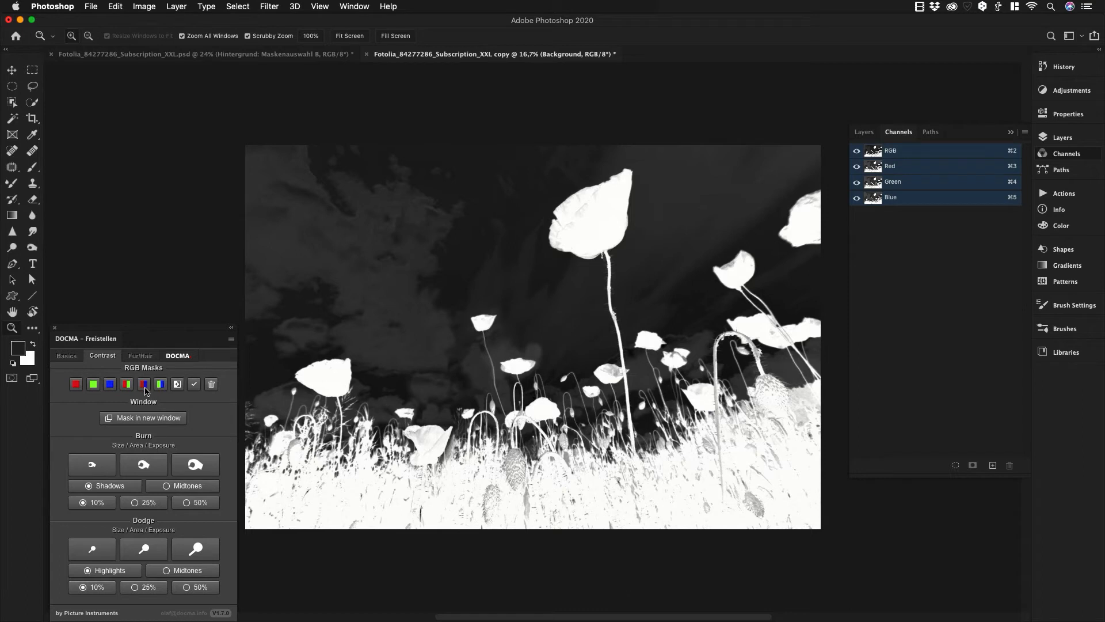
{"action": "left_click", "coordinate": [195, 386]}
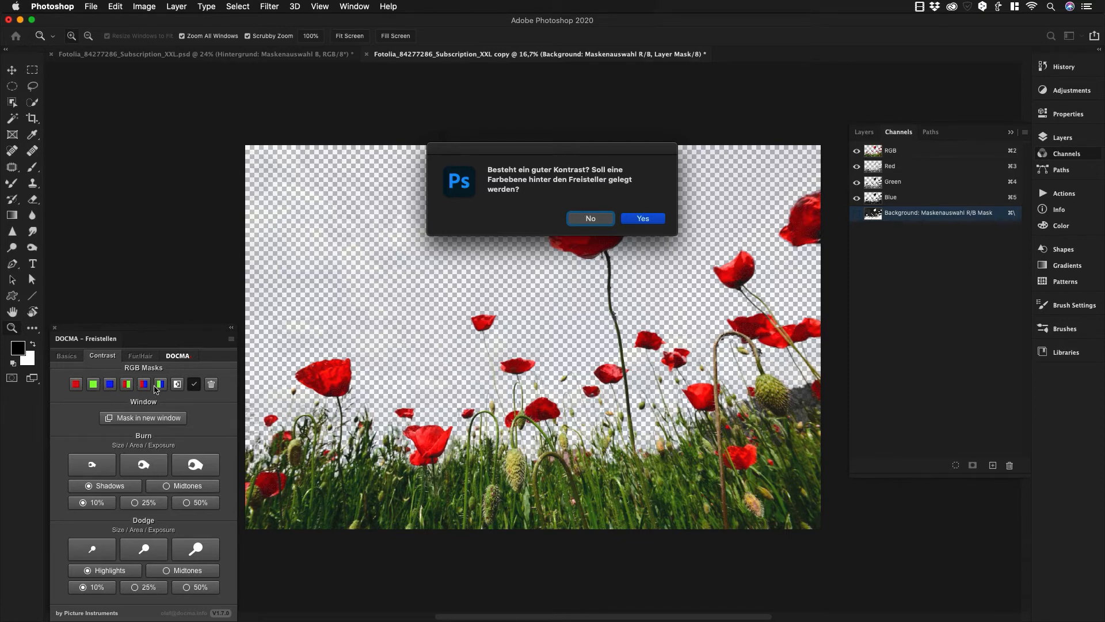
{"action": "left_click", "coordinate": [648, 219]}
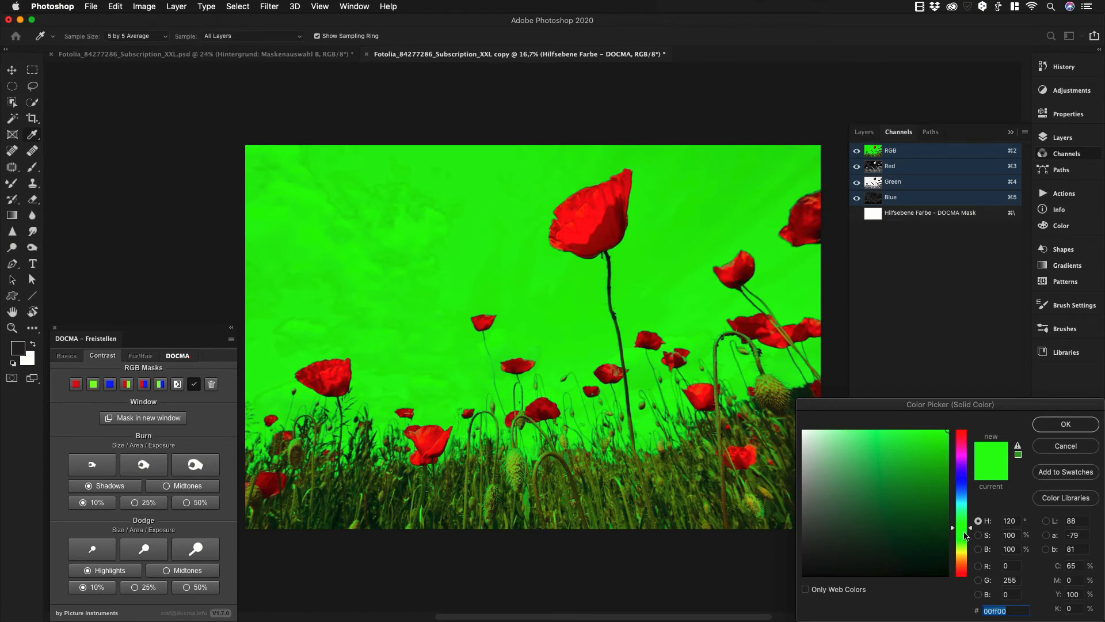
{"action": "mouse_move", "coordinate": [966, 536]}
{"action": "left_mouse_down"}
{"action": "mouse_move", "coordinate": [967, 575]}
{"action": "mouse_move", "coordinate": [971, 554]}
{"action": "left_mouse_up"}
{"action": "left_click", "coordinate": [1043, 426]}
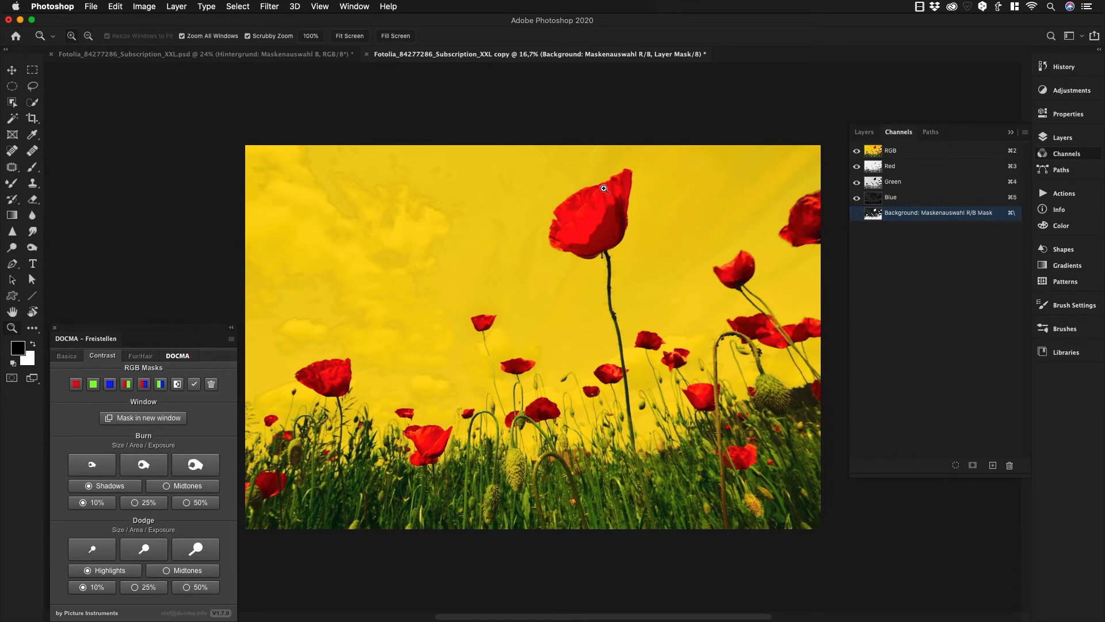
- Show the layer mask in a separate window beside the color view, with the tall poppy in sight
{"action": "left_click", "coordinate": [162, 422]}
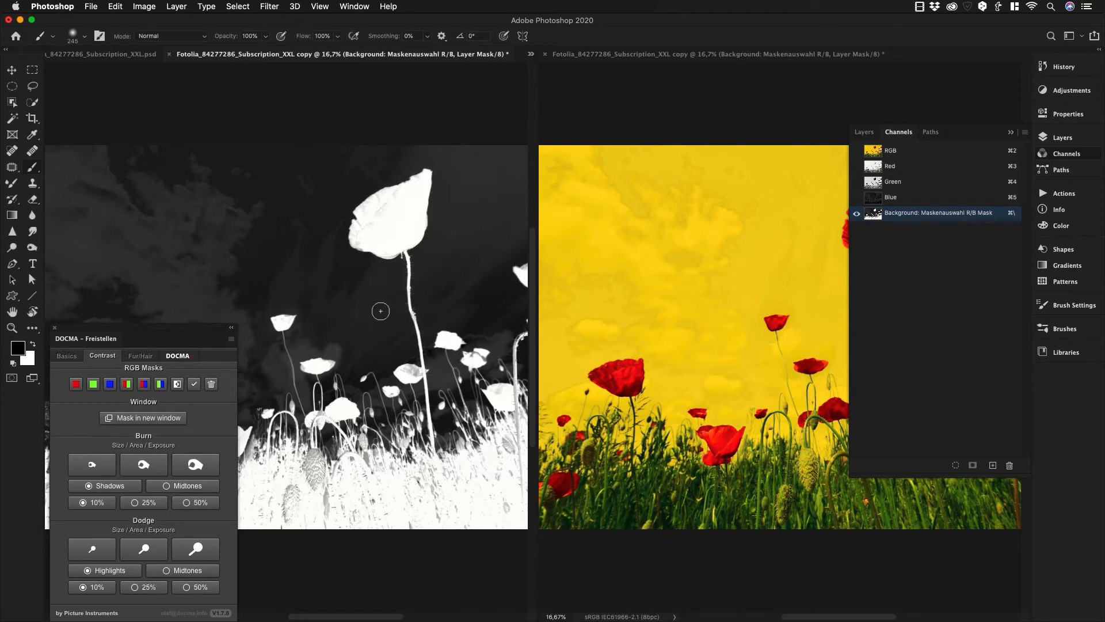
{"action": "left_click_drag", "start_coordinate": [417, 316], "coordinate": [359, 315]}
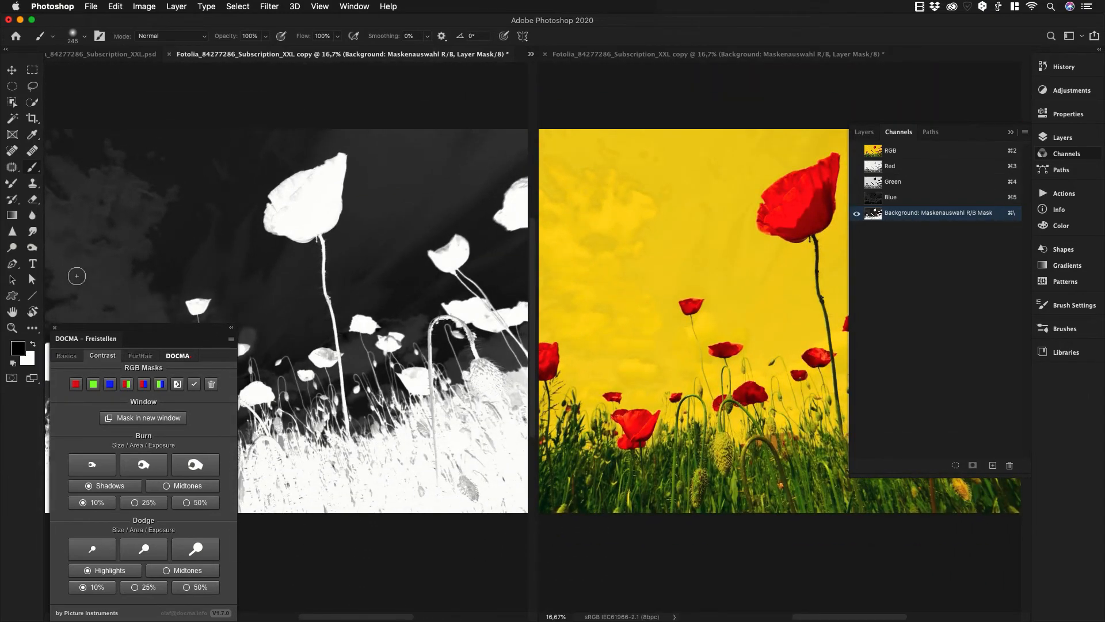
{"action": "left_click", "coordinate": [12, 330]}
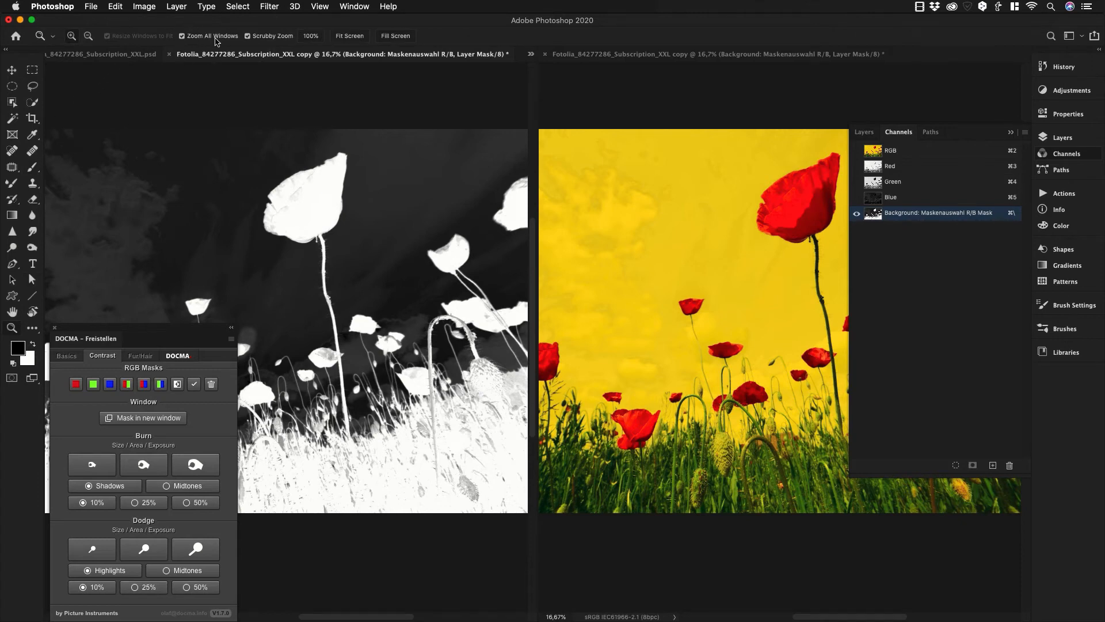
{"action": "left_click", "coordinate": [12, 312]}
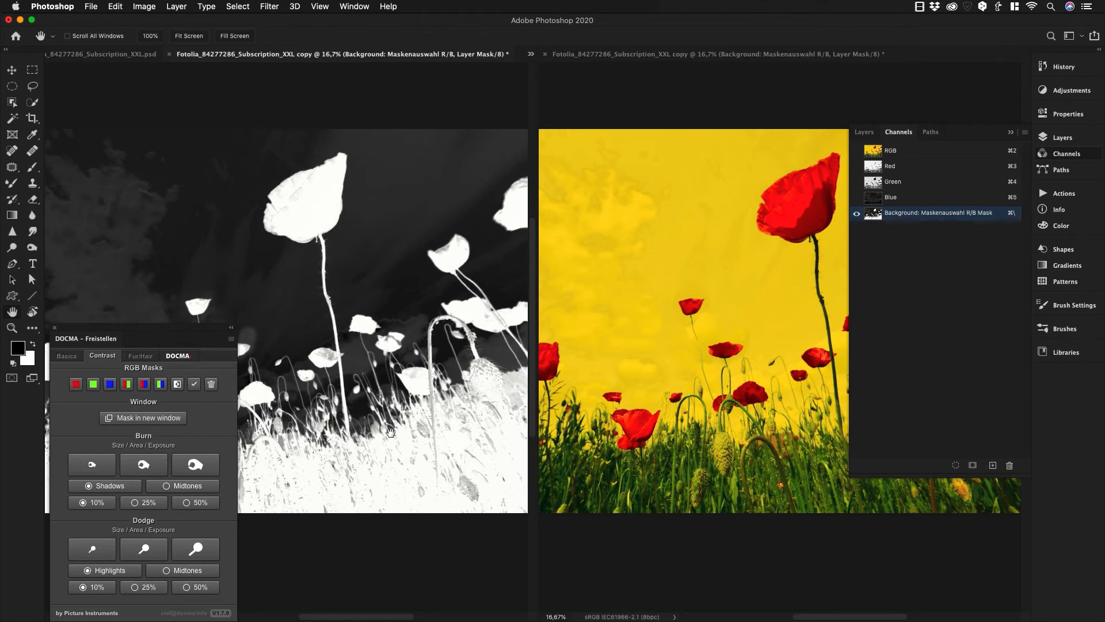
- Burn the mask's shadows around the tall poppy and its stem with the large brush at 10% exposure
{"action": "left_click", "coordinate": [145, 466]}
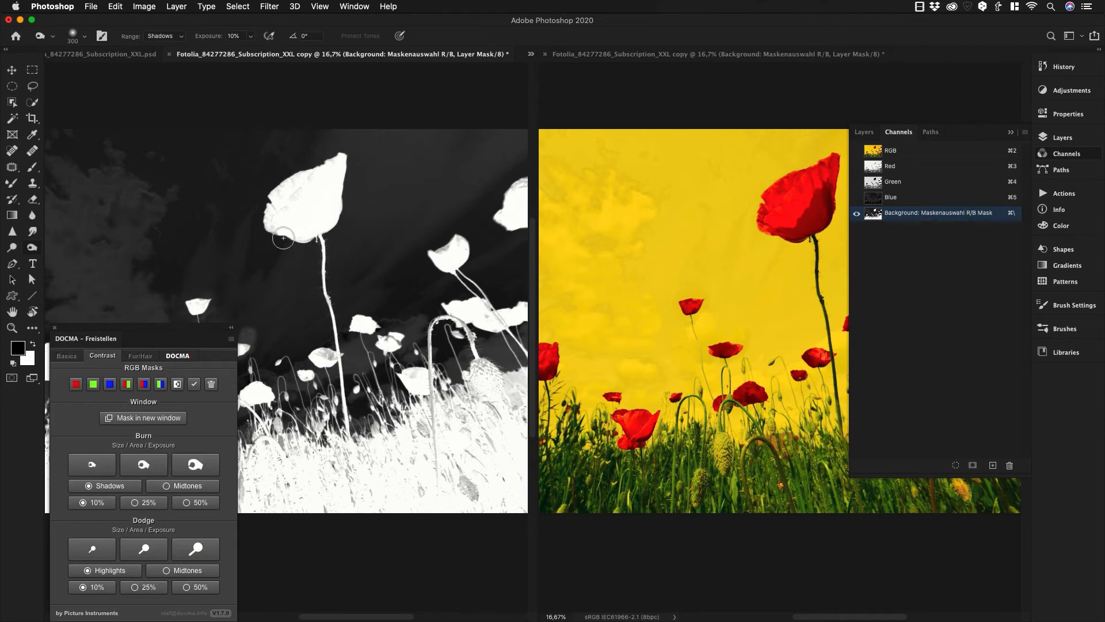
{"action": "left_click", "coordinate": [195, 465]}
{"action": "mouse_move", "coordinate": [358, 221]}
{"action": "left_mouse_down"}
{"action": "mouse_move", "coordinate": [374, 148]}
{"action": "mouse_move", "coordinate": [341, 135]}
{"action": "mouse_move", "coordinate": [267, 157]}
{"action": "mouse_move", "coordinate": [236, 214]}
{"action": "mouse_move", "coordinate": [255, 261]}
{"action": "mouse_move", "coordinate": [283, 272]}
{"action": "mouse_move", "coordinate": [303, 262]}
{"action": "mouse_move", "coordinate": [291, 291]}
{"action": "mouse_move", "coordinate": [301, 315]}
{"action": "mouse_move", "coordinate": [372, 250]}
{"action": "mouse_move", "coordinate": [364, 295]}
{"action": "mouse_move", "coordinate": [354, 277]}
{"action": "mouse_move", "coordinate": [347, 290]}
{"action": "mouse_move", "coordinate": [352, 361]}
{"action": "mouse_move", "coordinate": [320, 322]}
{"action": "mouse_move", "coordinate": [307, 321]}
{"action": "mouse_move", "coordinate": [299, 344]}
{"action": "mouse_move", "coordinate": [201, 232]}
{"action": "mouse_move", "coordinate": [250, 126]}
{"action": "mouse_move", "coordinate": [233, 138]}
{"action": "mouse_move", "coordinate": [325, 171]}
{"action": "mouse_move", "coordinate": [309, 167]}
{"action": "mouse_move", "coordinate": [328, 176]}
{"action": "mouse_move", "coordinate": [330, 197]}
{"action": "mouse_move", "coordinate": [327, 151]}
{"action": "mouse_move", "coordinate": [330, 180]}
{"action": "mouse_move", "coordinate": [309, 171]}
{"action": "left_mouse_up"}
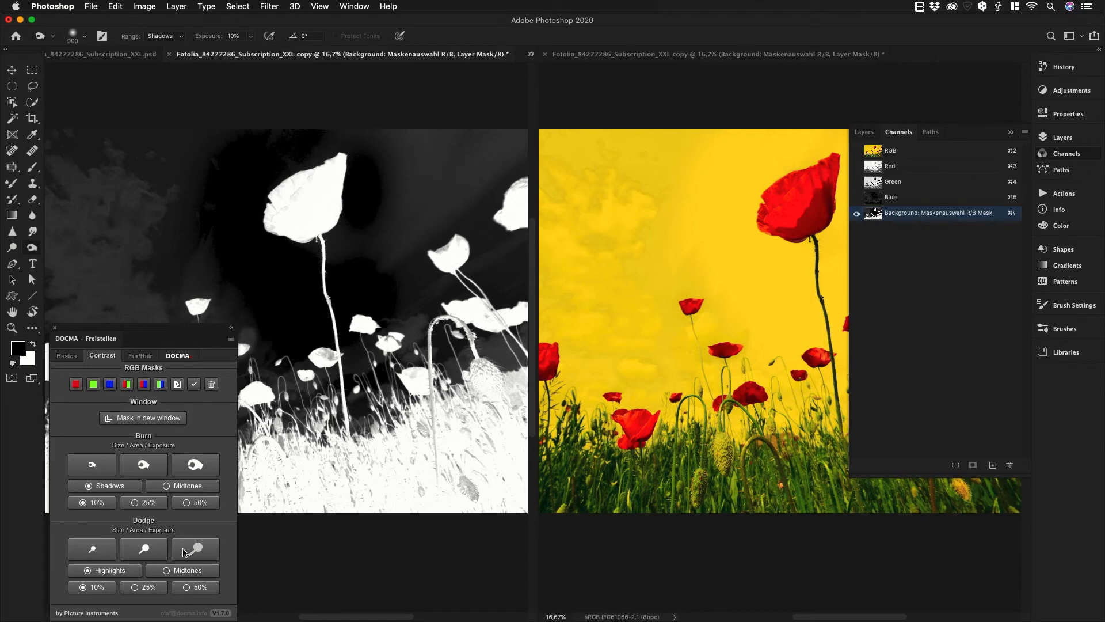
- Dodge the mask's highlights along the tall poppy's blossom and stem with the medium brush at 10% exposure
{"action": "left_click", "coordinate": [141, 547]}
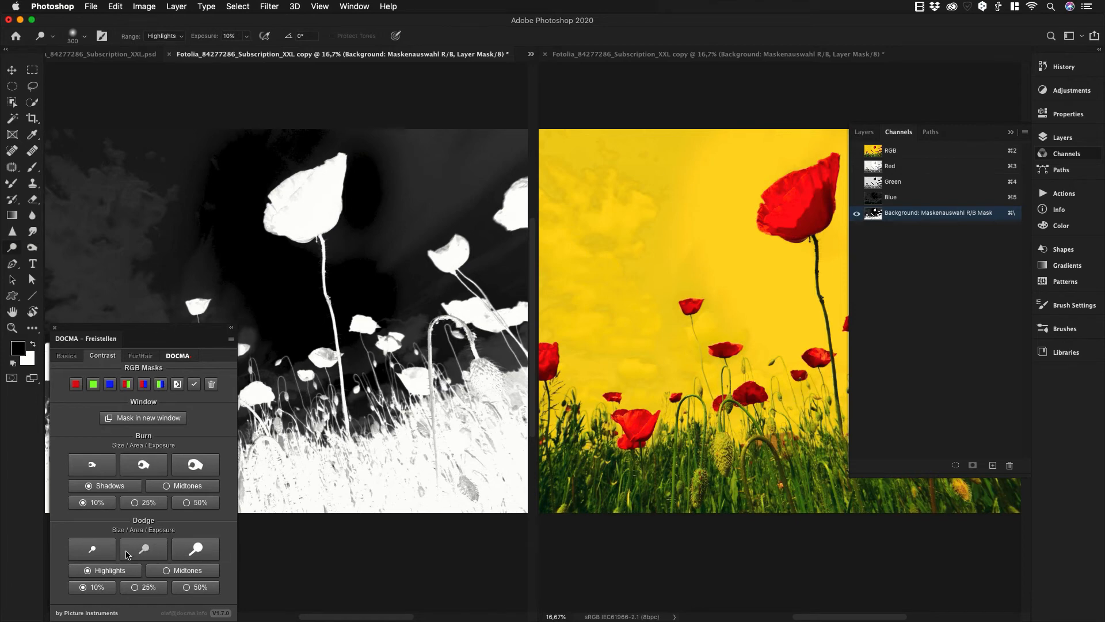
{"action": "mouse_move", "coordinate": [283, 173]}
{"action": "left_mouse_down"}
{"action": "mouse_move", "coordinate": [291, 198]}
{"action": "mouse_move", "coordinate": [282, 185]}
{"action": "mouse_move", "coordinate": [280, 235]}
{"action": "mouse_move", "coordinate": [324, 169]}
{"action": "mouse_move", "coordinate": [328, 214]}
{"action": "mouse_move", "coordinate": [306, 236]}
{"action": "mouse_move", "coordinate": [335, 340]}
{"action": "mouse_move", "coordinate": [304, 268]}
{"action": "left_mouse_up"}
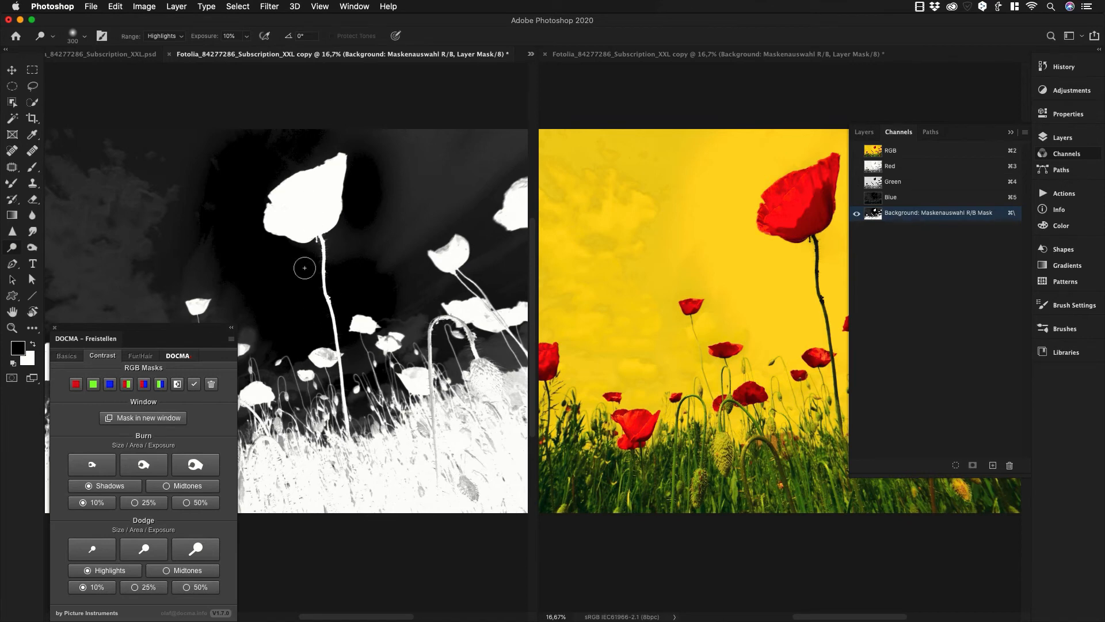
{"action": "mouse_move", "coordinate": [304, 268]}
{"action": "left_mouse_down"}
{"action": "mouse_move", "coordinate": [317, 185]}
{"action": "mouse_move", "coordinate": [355, 166]}
{"action": "mouse_move", "coordinate": [309, 154]}
{"action": "mouse_move", "coordinate": [282, 180]}
{"action": "mouse_move", "coordinate": [360, 138]}
{"action": "mouse_move", "coordinate": [288, 186]}
{"action": "mouse_move", "coordinate": [346, 148]}
{"action": "left_mouse_up"}
- Lasso the tall poppy and its upper stem, fill everything outside the outline with black on the mask, and deselect
{"action": "key", "text": "l"}
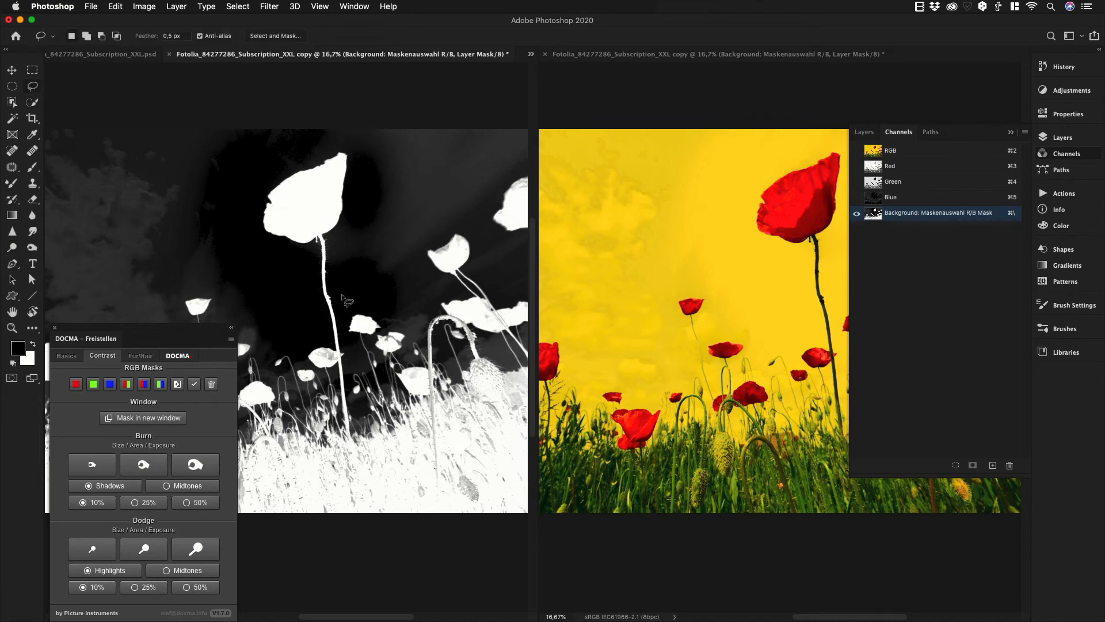
{"action": "mouse_move", "coordinate": [349, 283]}
{"action": "left_mouse_down"}
{"action": "mouse_move", "coordinate": [348, 314]}
{"action": "mouse_move", "coordinate": [282, 311]}
{"action": "mouse_move", "coordinate": [241, 202]}
{"action": "mouse_move", "coordinate": [320, 141]}
{"action": "mouse_move", "coordinate": [363, 162]}
{"action": "mouse_move", "coordinate": [348, 292]}
{"action": "left_mouse_up"}
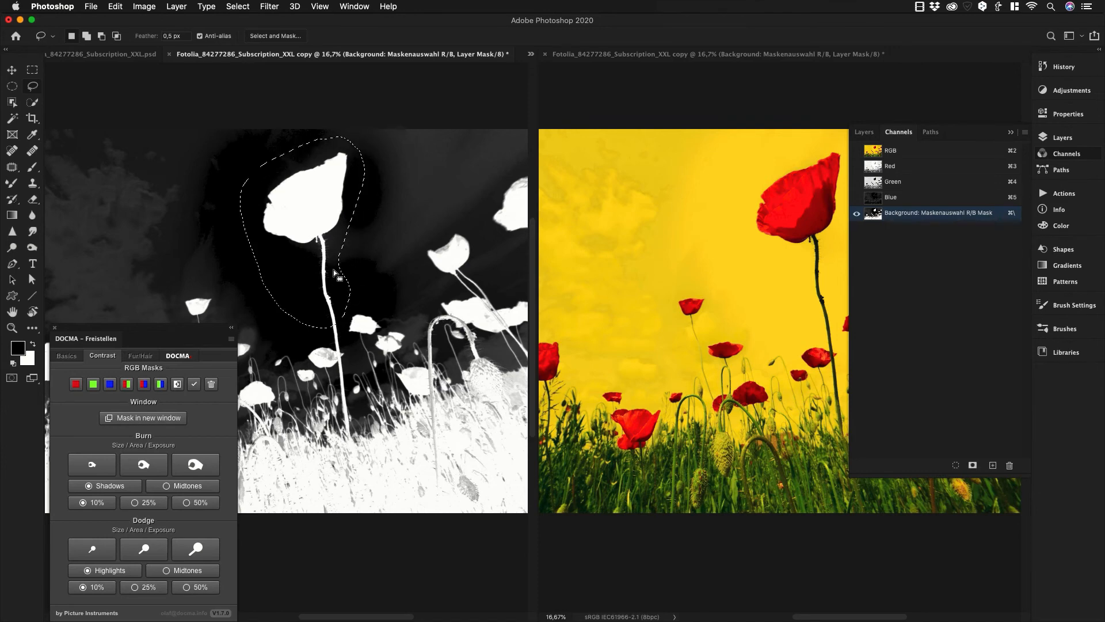
{"action": "left_click", "coordinate": [238, 7]}
{"action": "left_click", "coordinate": [266, 53]}
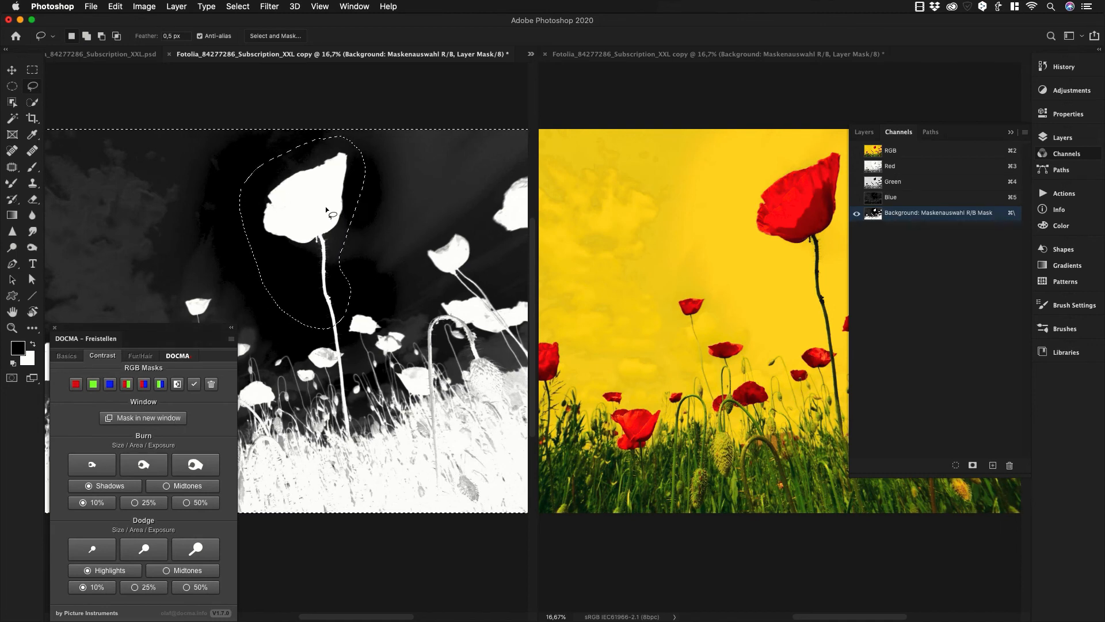
{"action": "key", "text": "alt+BackSpace"}
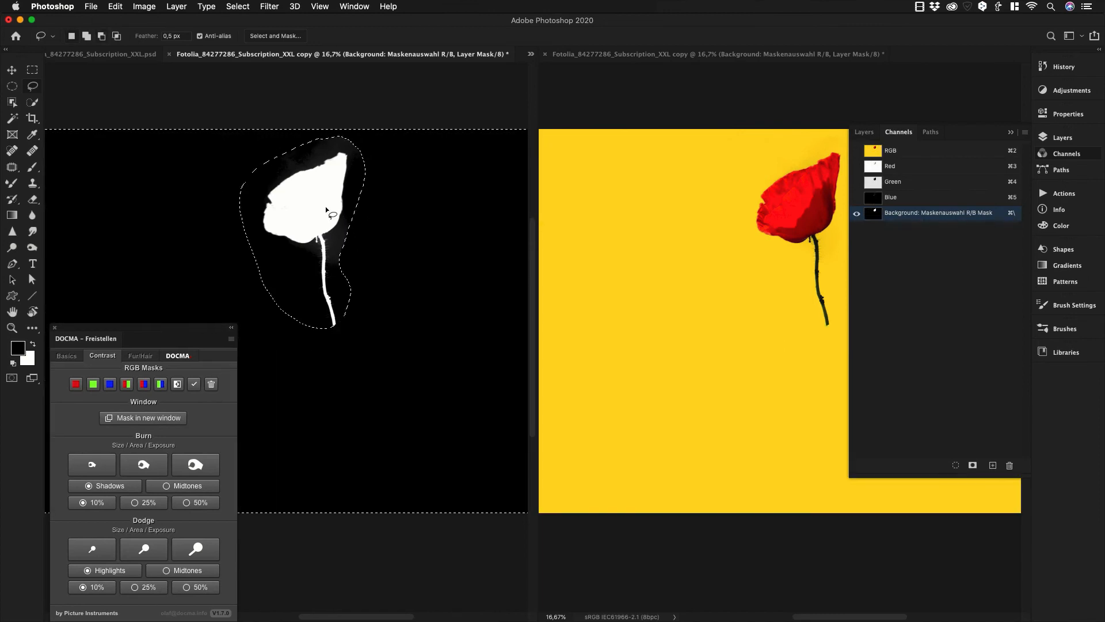
{"action": "left_click", "coordinate": [238, 6]}
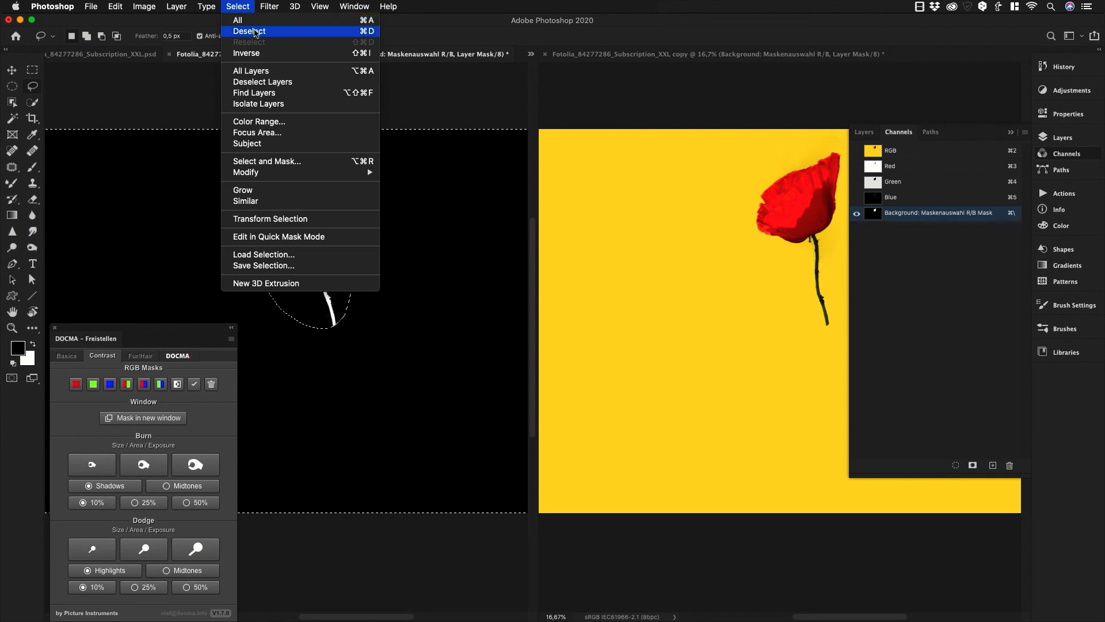
{"action": "left_click", "coordinate": [255, 32]}
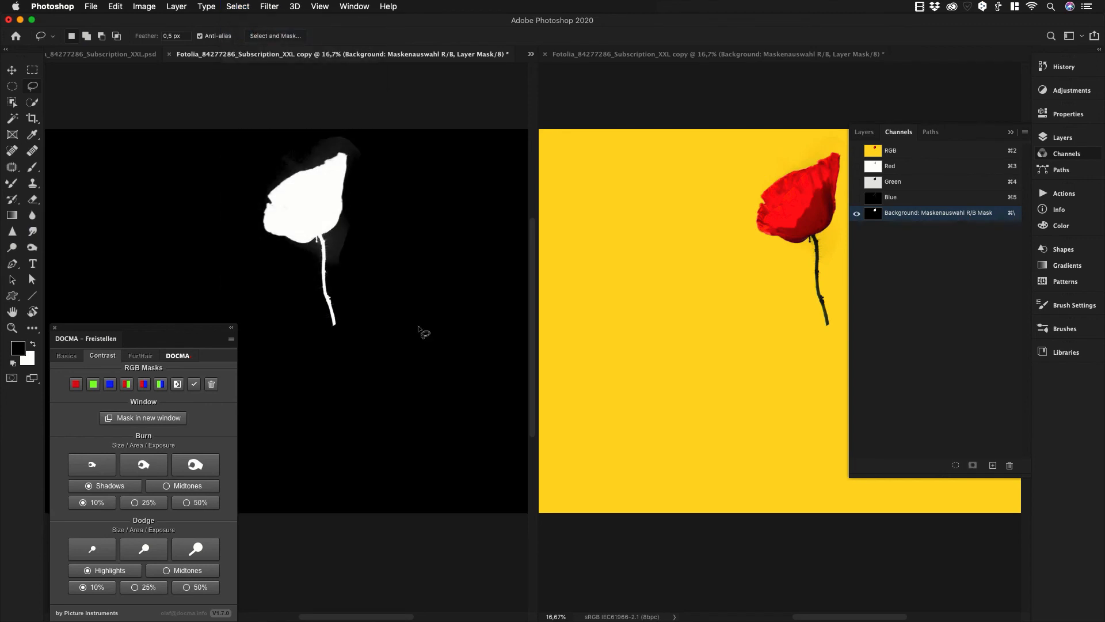
- Display the layer stack to inspect the poppy layer's mask
{"action": "left_click_drag", "start_coordinate": [398, 298], "coordinate": [334, 337]}
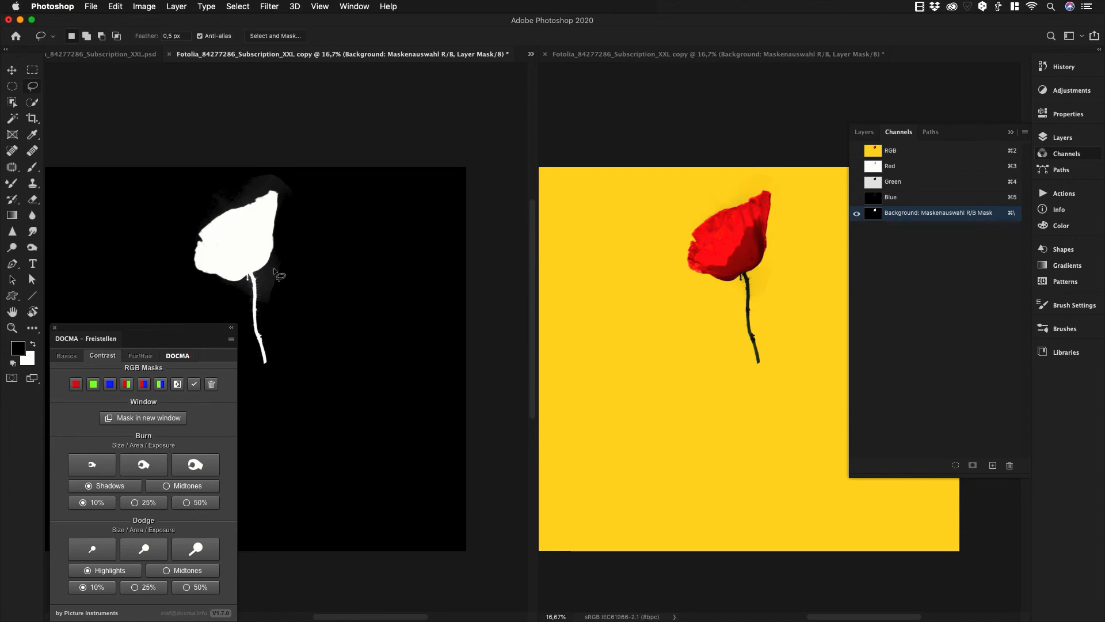
{"action": "left_click", "coordinate": [1063, 138]}
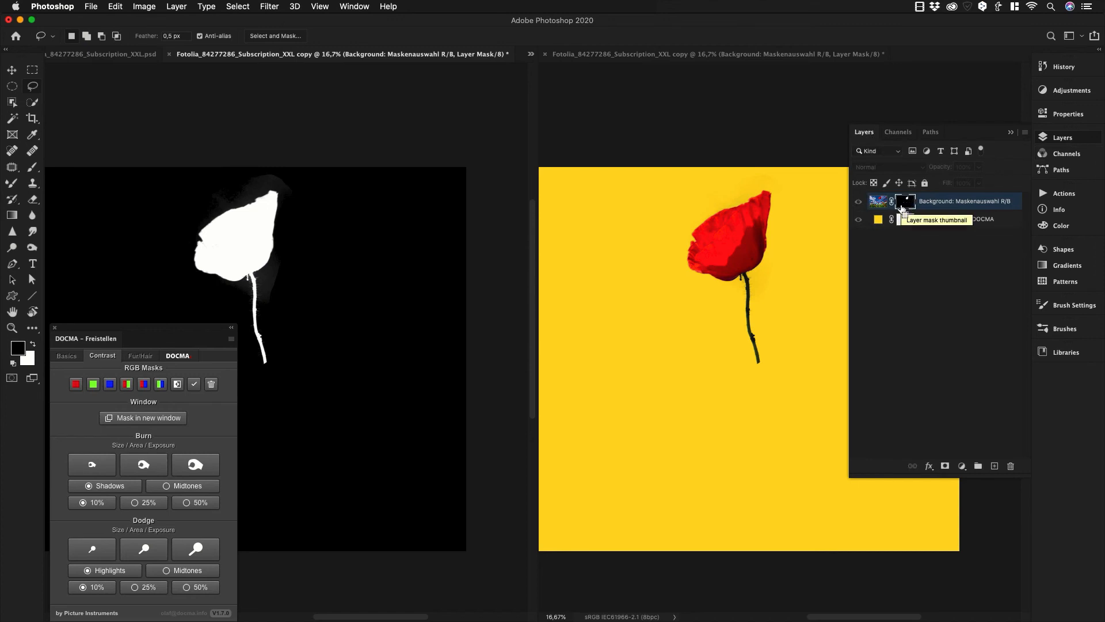
- Invert the poppy layer's mask, dodge the gray residue around the blossom and stem with the medium brush at 10% exposure, and invert it back
{"action": "key", "text": "super+i"}
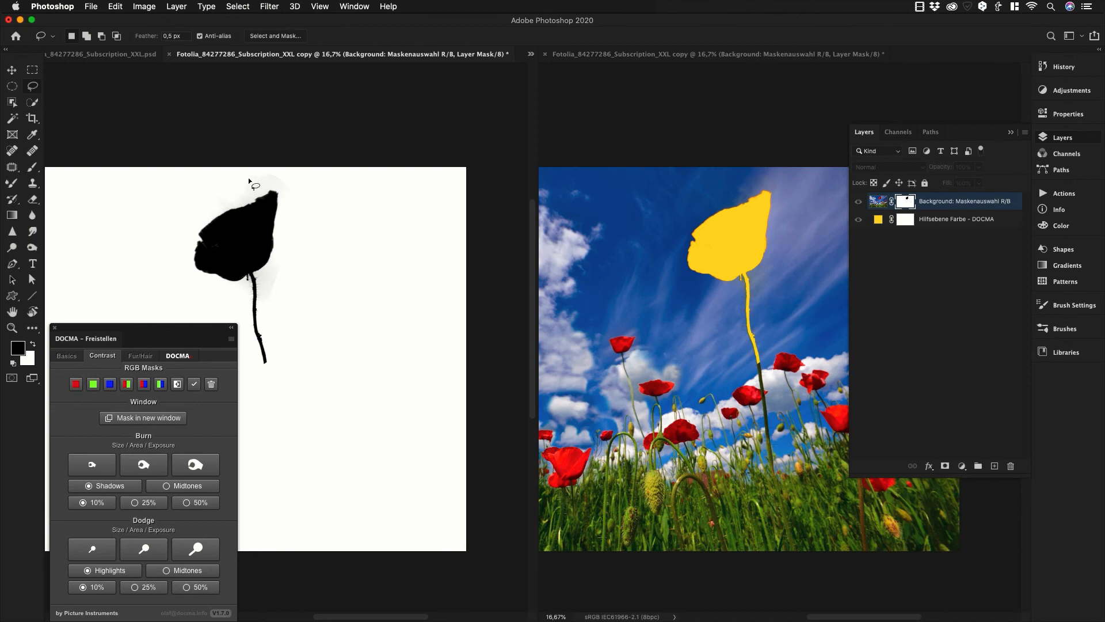
{"action": "left_click", "coordinate": [144, 547]}
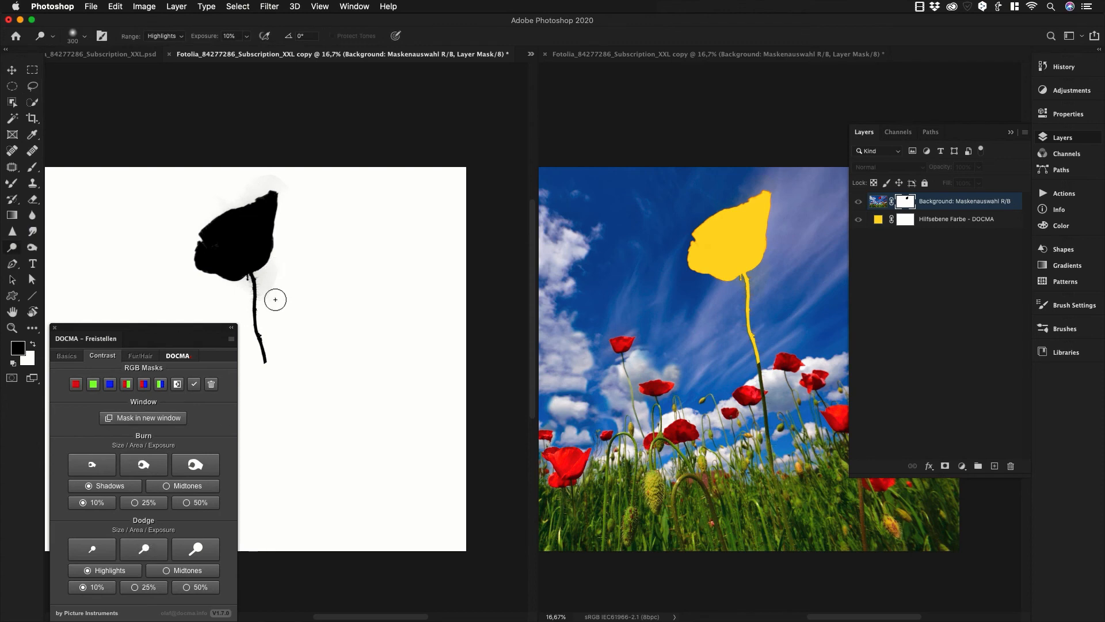
{"action": "mouse_move", "coordinate": [275, 300]}
{"action": "left_mouse_down"}
{"action": "mouse_move", "coordinate": [283, 195]}
{"action": "mouse_move", "coordinate": [254, 191]}
{"action": "mouse_move", "coordinate": [176, 275]}
{"action": "mouse_move", "coordinate": [264, 273]}
{"action": "mouse_move", "coordinate": [258, 286]}
{"action": "mouse_move", "coordinate": [261, 179]}
{"action": "left_mouse_up"}
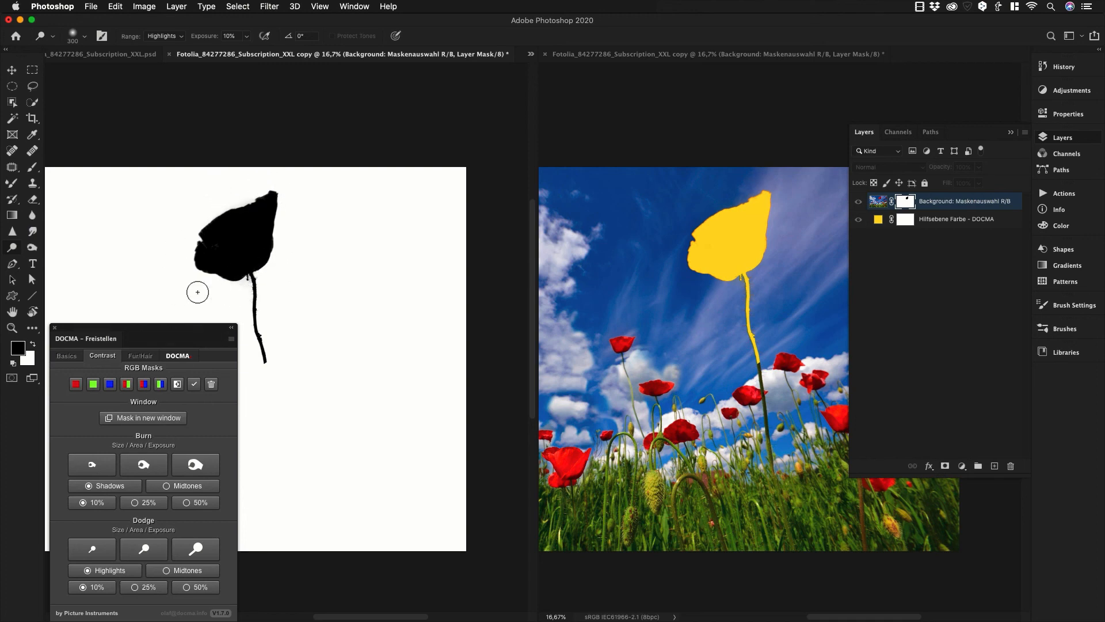
{"action": "key", "text": "super+i"}
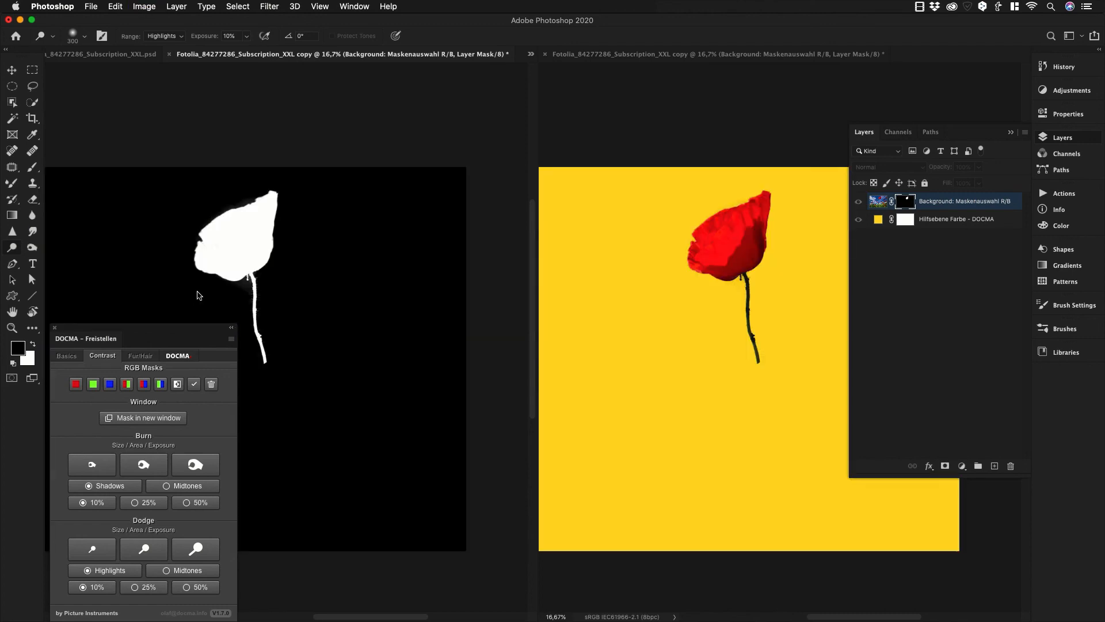
- Change the Hilfsebene Farbe - DOCMA fill layer's color to black (000000), and reselect the poppy layer's image
{"action": "left_click", "coordinate": [878, 220]}
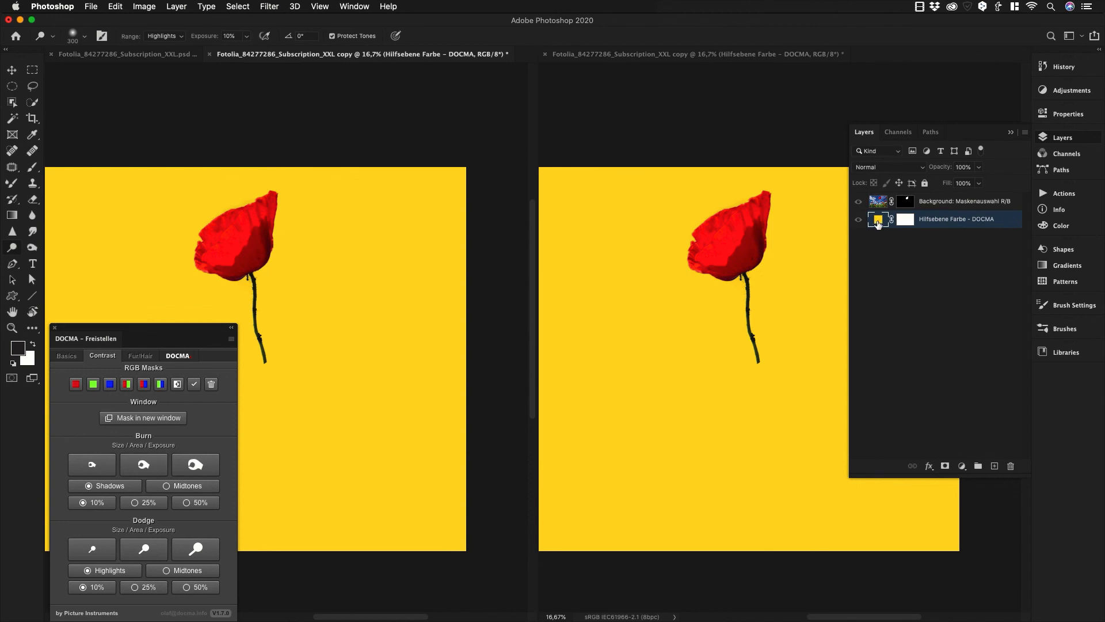
{"action": "double_click", "coordinate": [878, 221]}
{"action": "left_click", "coordinate": [829, 563]}
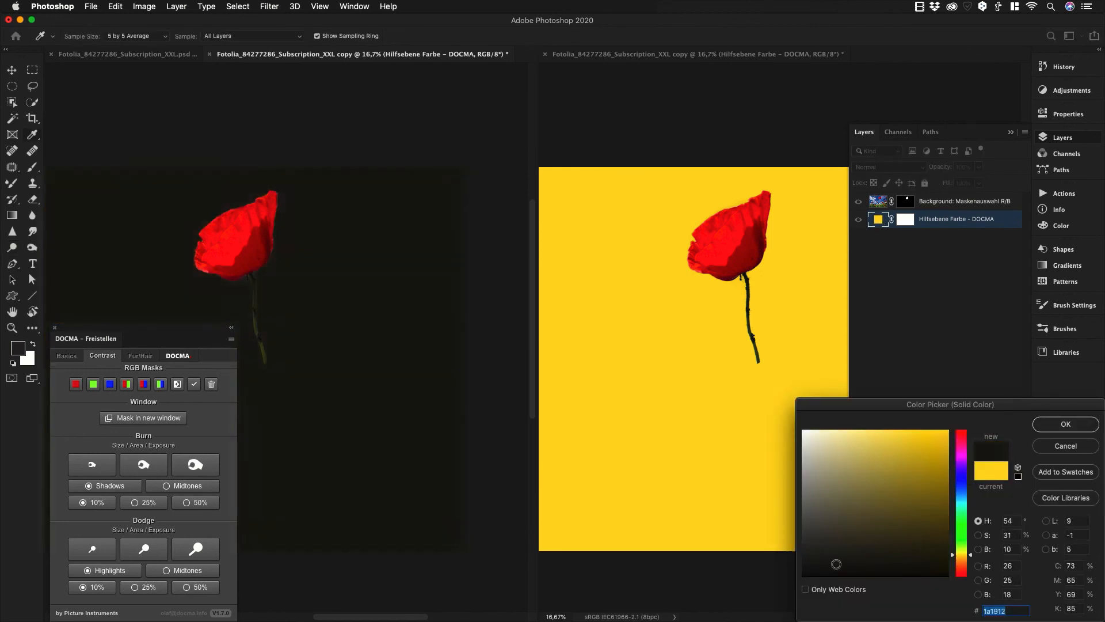
{"action": "left_click_drag", "start_coordinate": [851, 557], "coordinate": [803, 574]}
{"action": "left_click", "coordinate": [961, 436]}
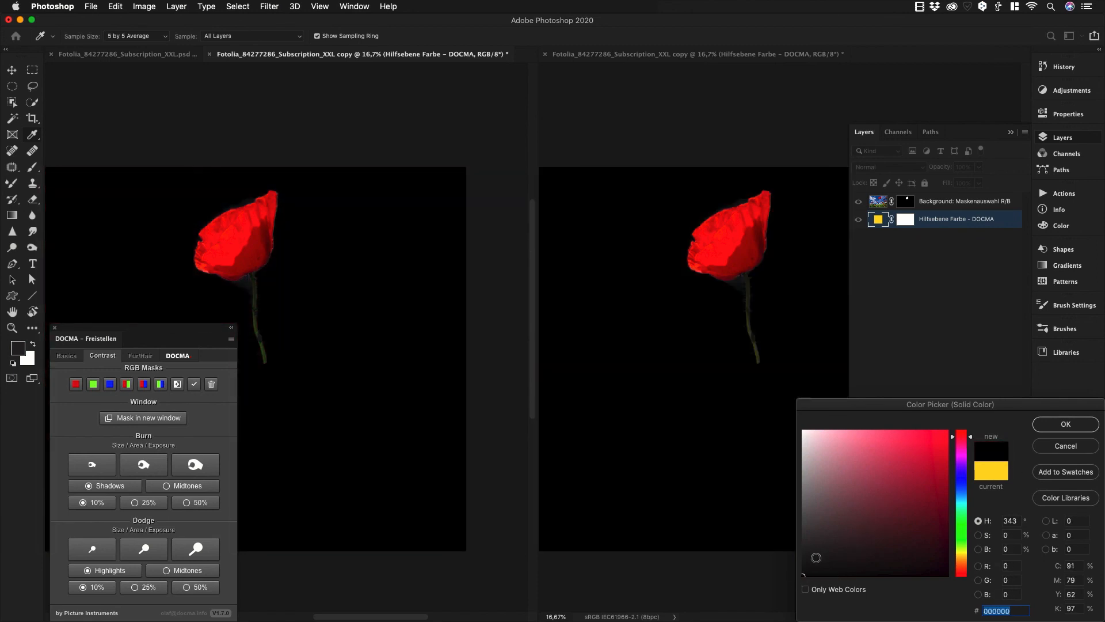
{"action": "left_click", "coordinate": [1061, 426]}
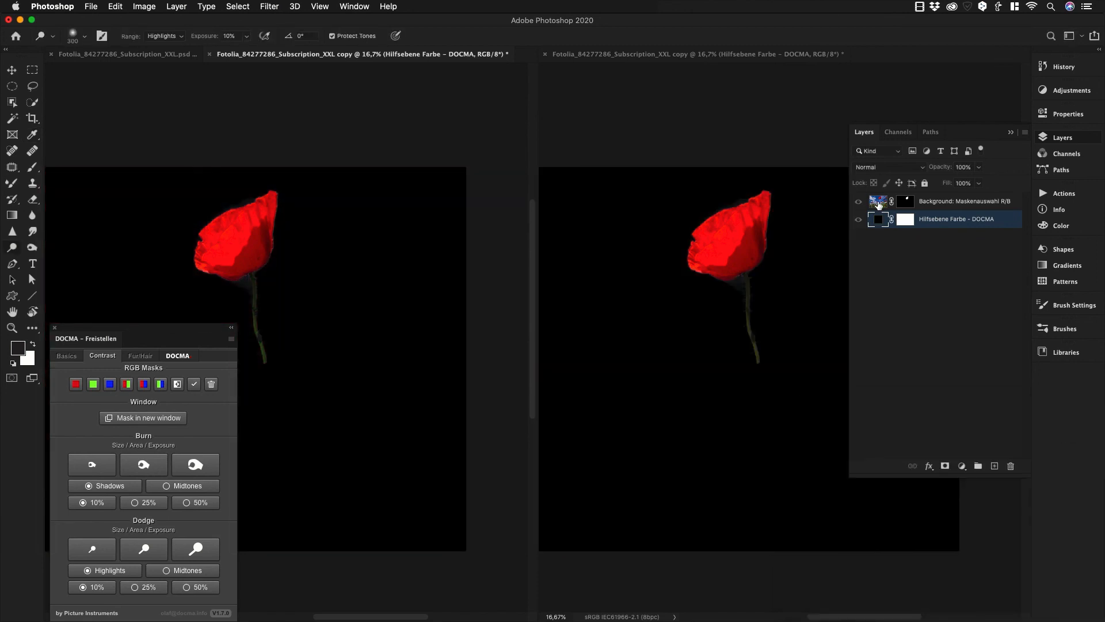
{"action": "left_click", "coordinate": [879, 201]}
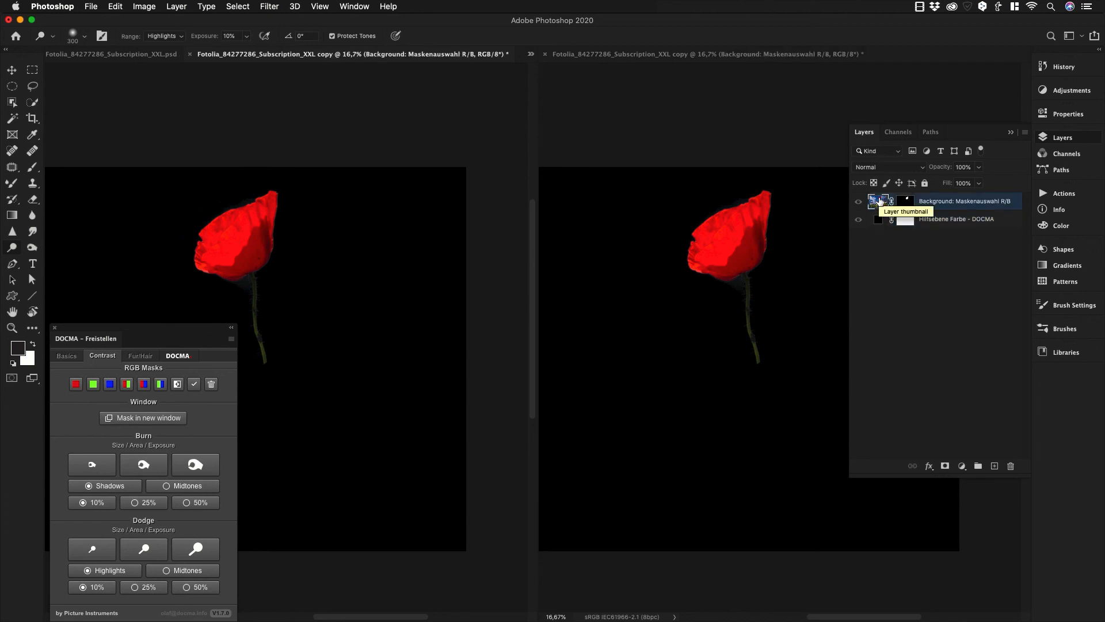
- Close the poppy copy's extra mask window and consolidate the remaining documents into tabs for a closer look at the cutout
{"action": "left_click", "coordinate": [185, 55]}
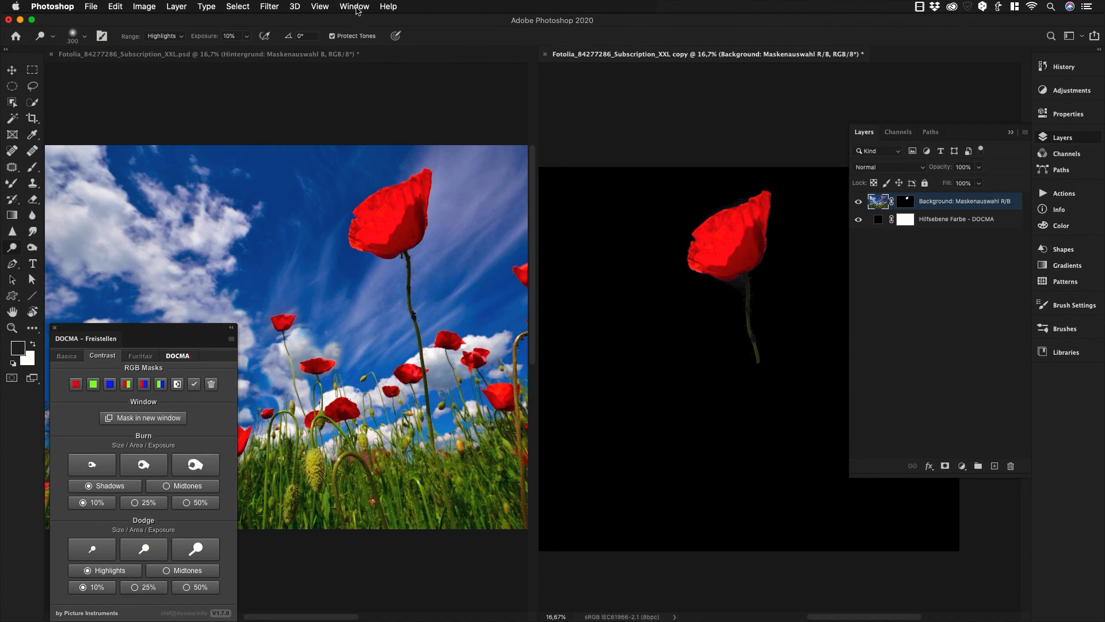
{"action": "left_click", "coordinate": [388, 7]}
{"action": "mouse_move", "coordinate": [354, 7]}
{"action": "mouse_move", "coordinate": [377, 23]}
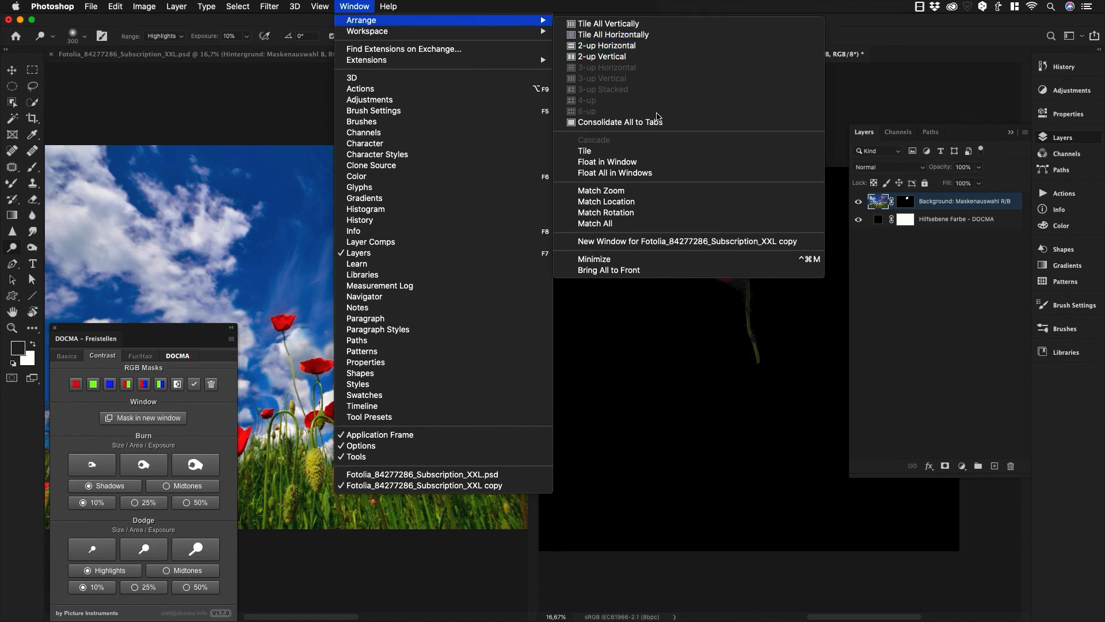
{"action": "left_click", "coordinate": [668, 122]}
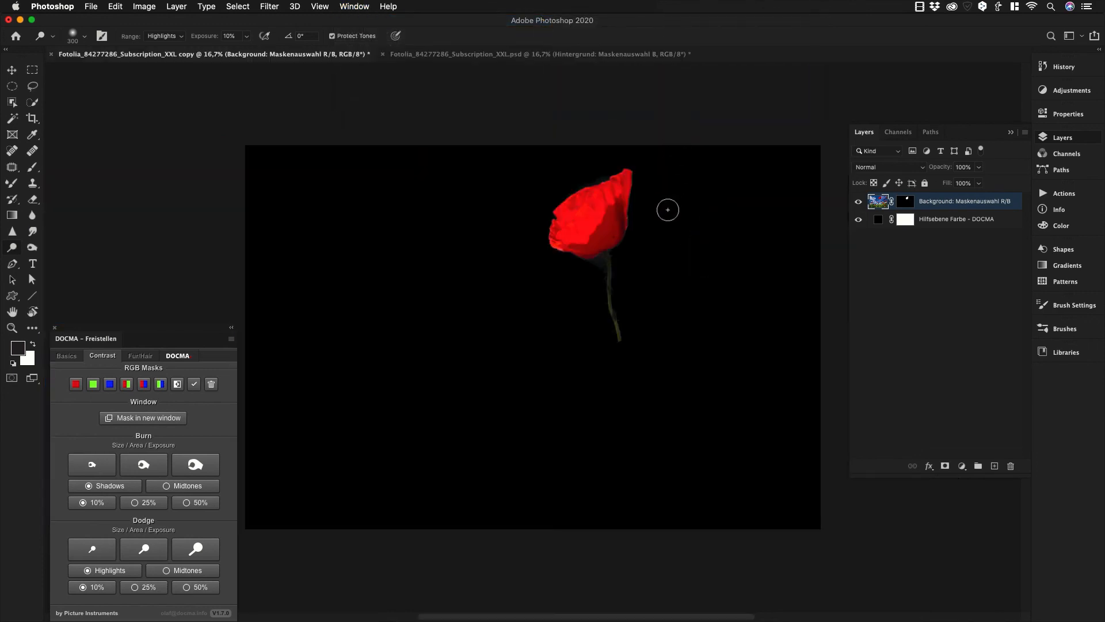
{"action": "mouse_move", "coordinate": [613, 261]}
{"action": "left_mouse_down"}
{"action": "mouse_move", "coordinate": [671, 269]}
{"action": "mouse_move", "coordinate": [654, 267]}
{"action": "mouse_move", "coordinate": [597, 335]}
{"action": "mouse_move", "coordinate": [554, 338]}
{"action": "mouse_move", "coordinate": [556, 309]}
{"action": "left_mouse_up"}
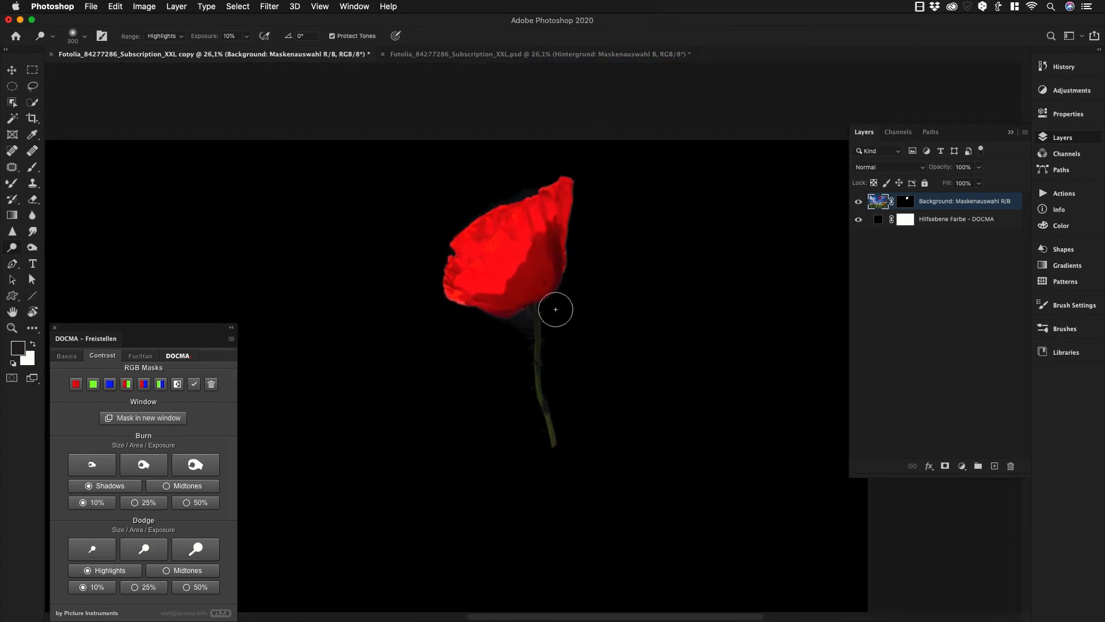